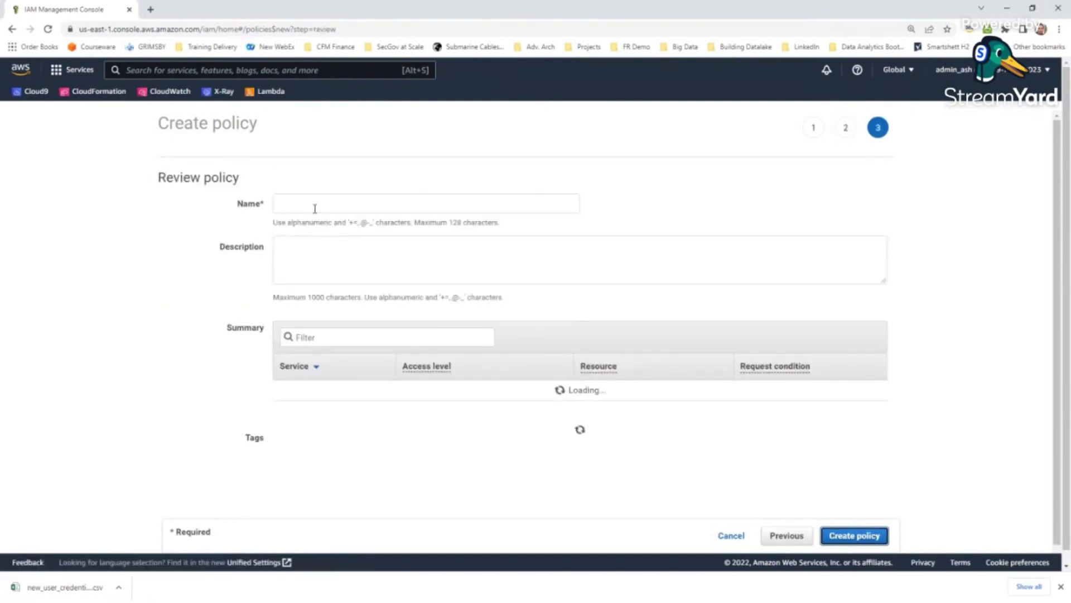
- Name the new policy 00_Dev_Policy and create it with full EC2 and S3 access
left_click(314, 208)
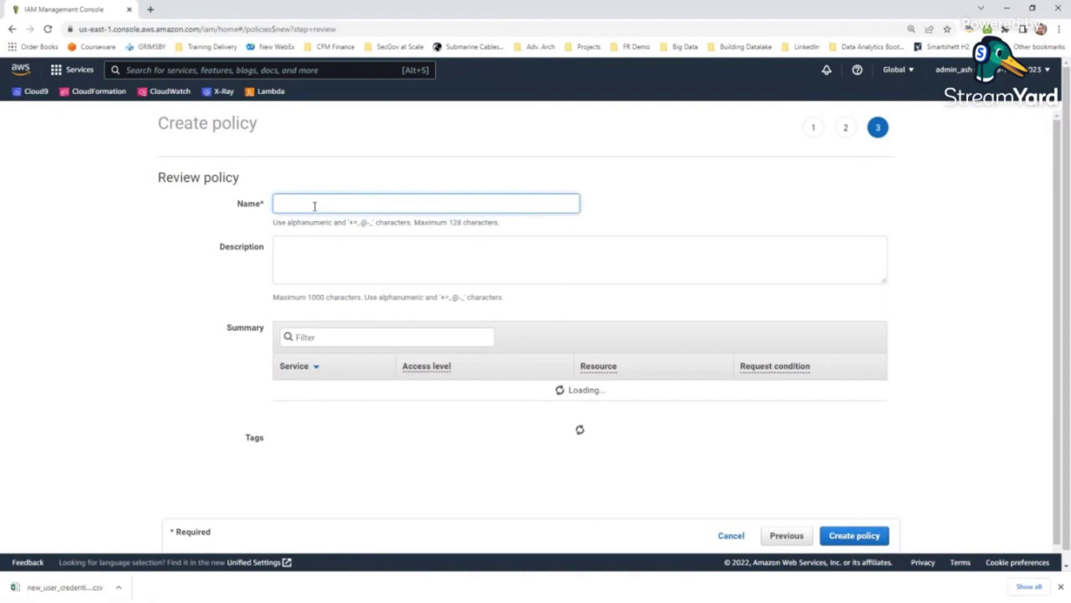
type("00_Dev_")
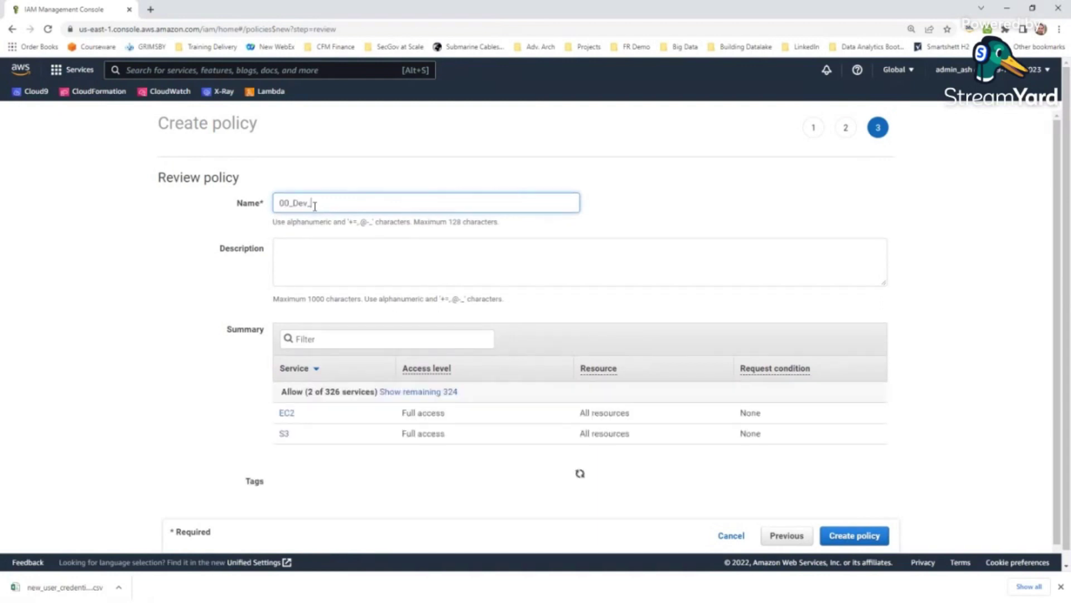
type("F")
type("olicy")
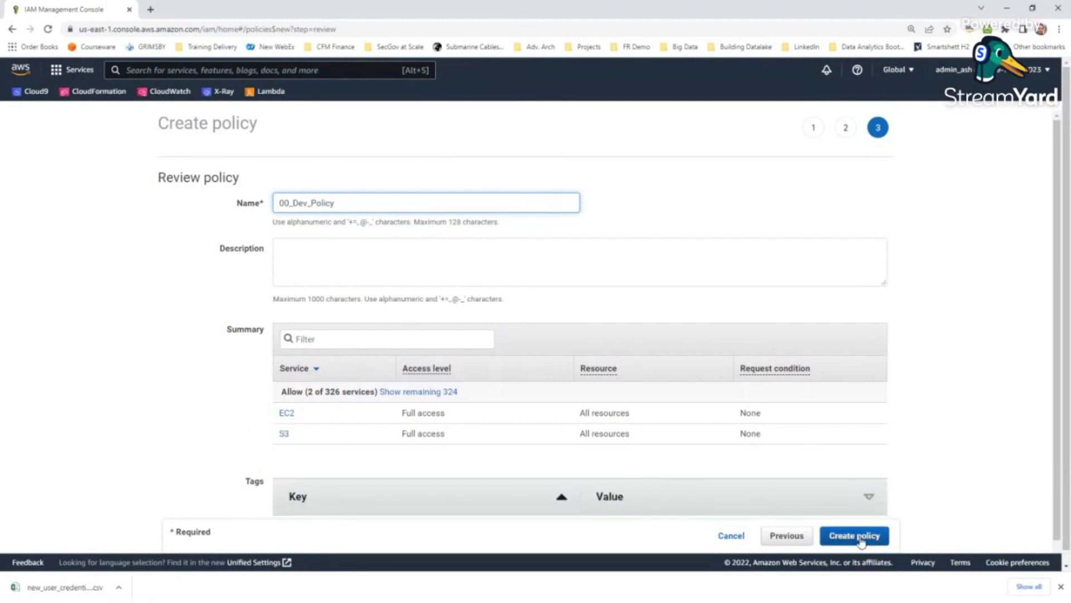
left_click(862, 539)
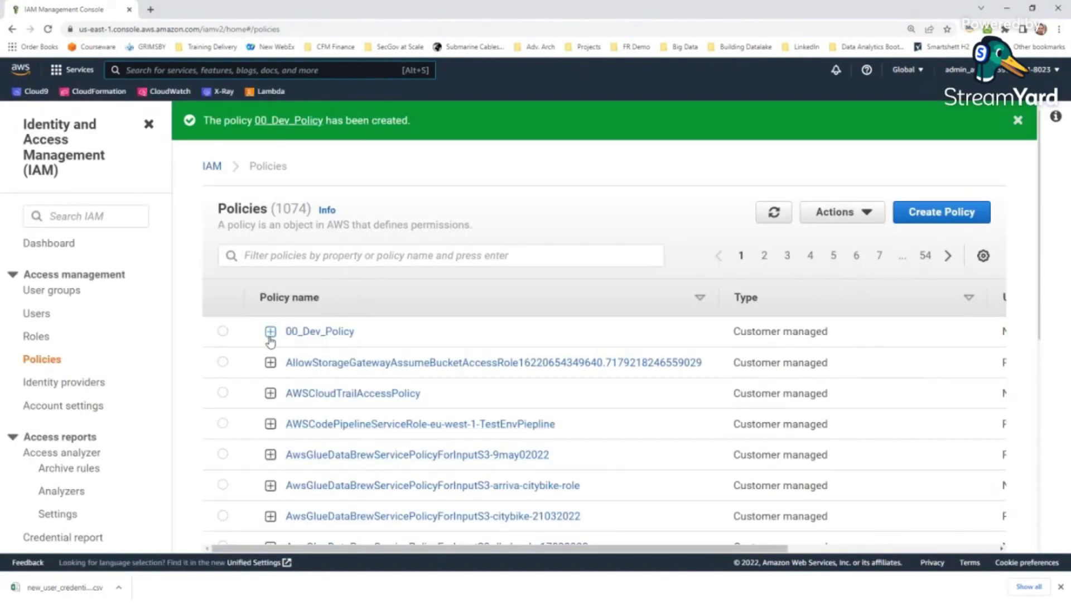
- Expand 00_Dev_Policy in the policy list, copy its JSON and paste it into a blank Notepad document
left_click(270, 334)
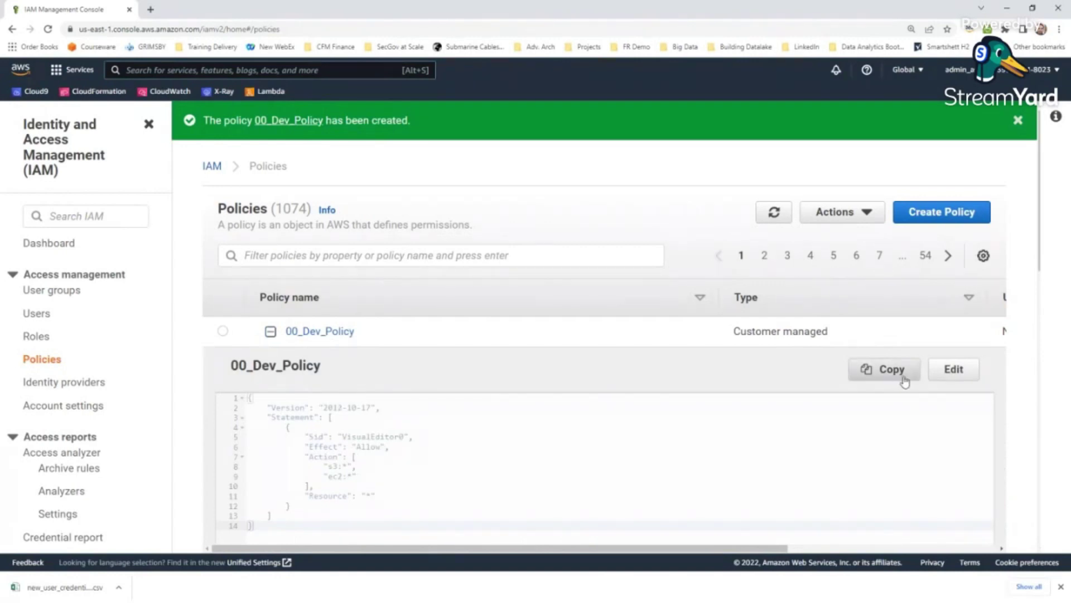
left_click(897, 373)
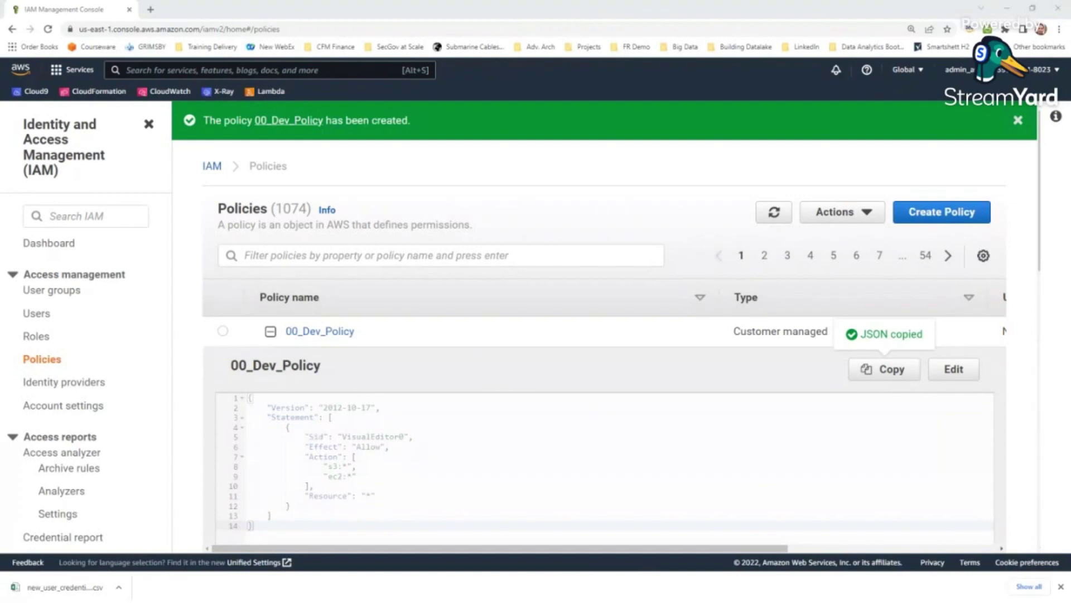
left_click_drag(441, 1, 458, 317)
double_click(458, 317)
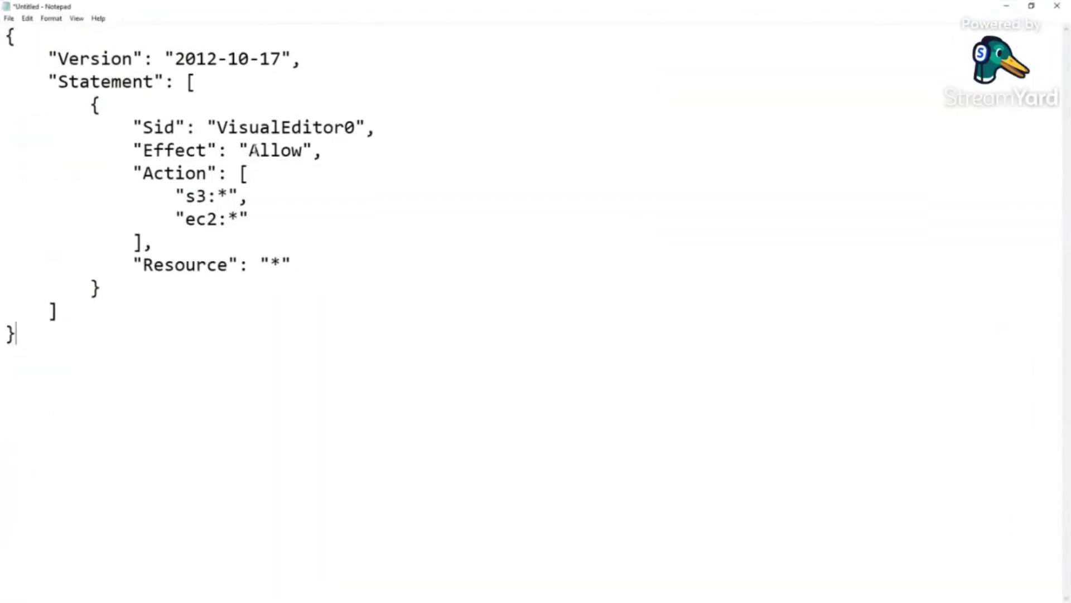
- Examine the Version, Statement, Sid, Effect, Action and Resource elements of the pasted policy JSON, and close the note without saving
left_click_drag(73, 44, 298, 55)
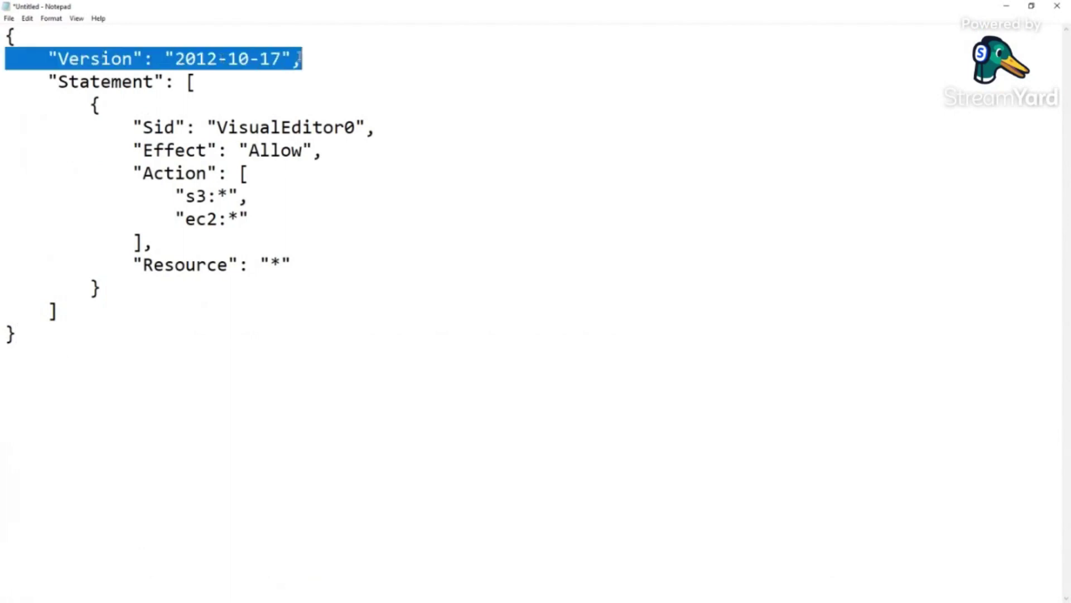
left_click_drag(41, 81, 231, 89)
left_click_drag(132, 124, 388, 133)
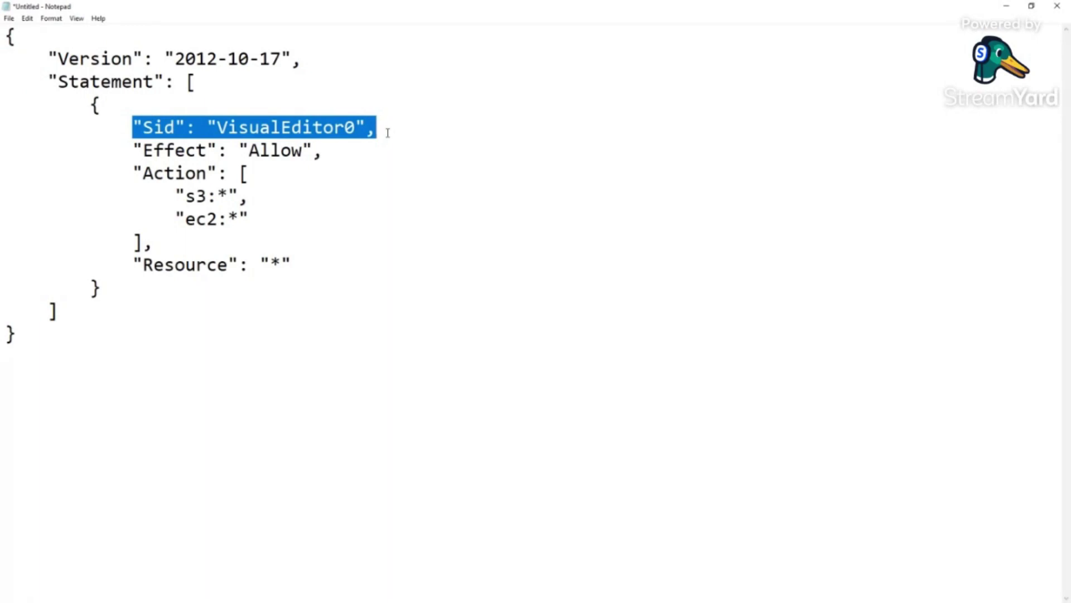
left_click_drag(249, 150, 314, 150)
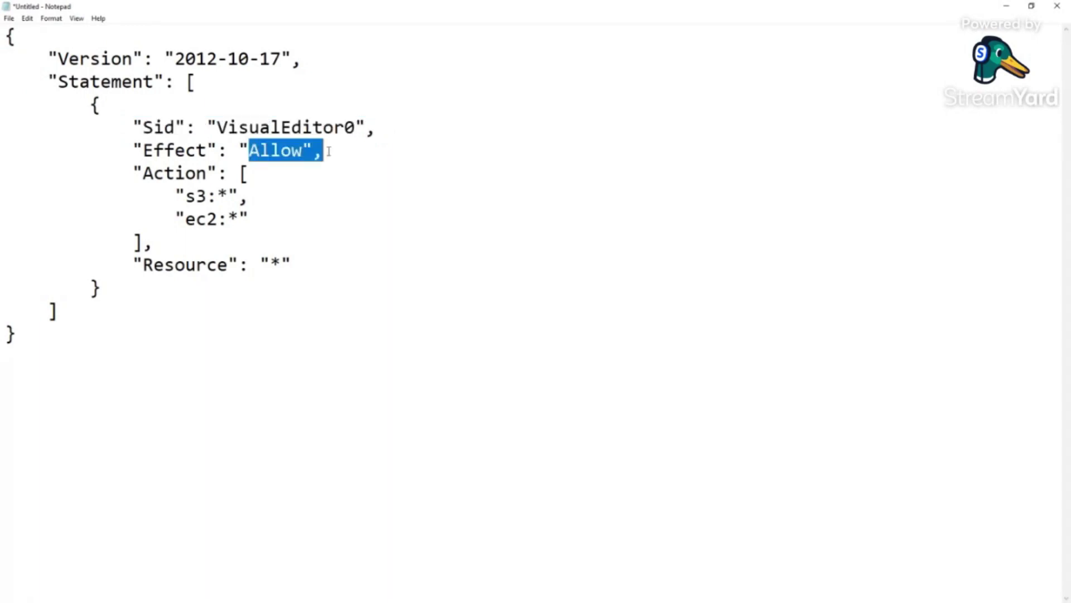
left_click(237, 173)
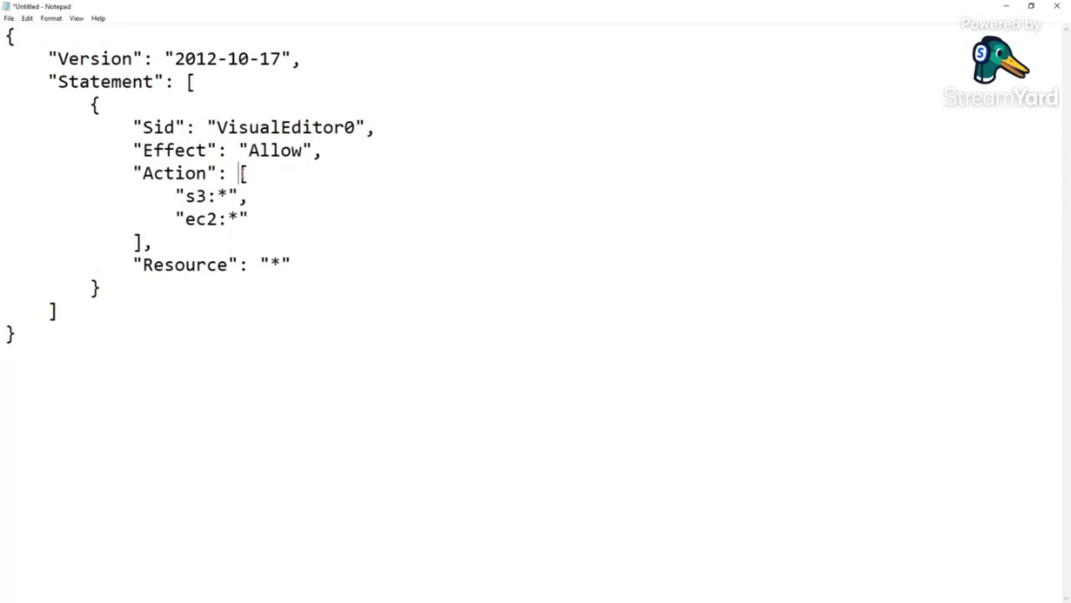
left_click_drag(238, 175, 249, 174)
left_click_drag(132, 242, 143, 242)
left_click_drag(176, 195, 256, 191)
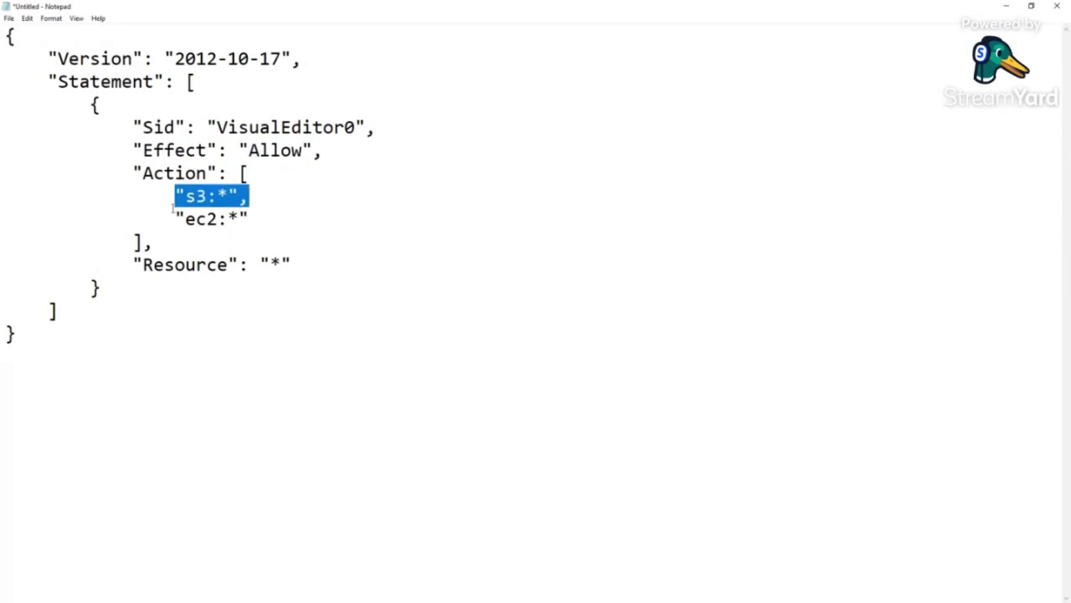
left_click_drag(176, 219, 253, 216)
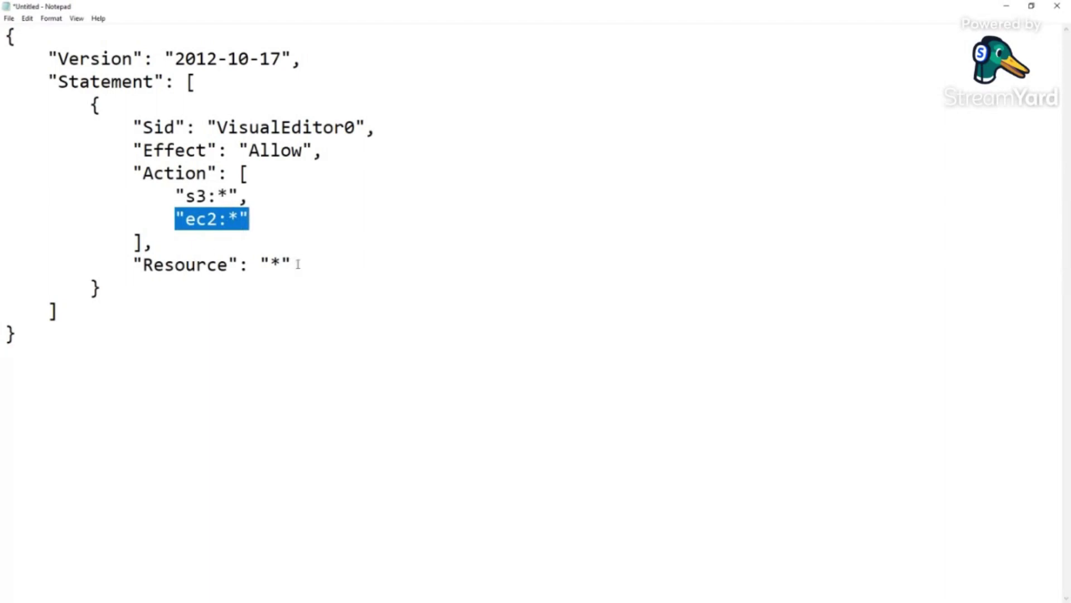
left_click_drag(293, 264, 2, 267)
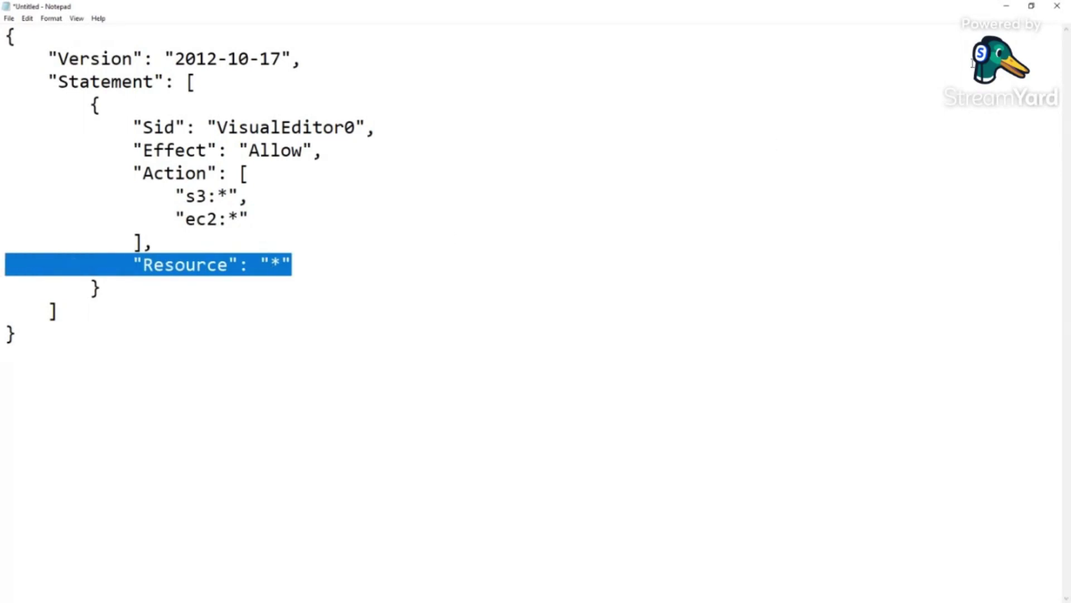
left_click(1057, 10)
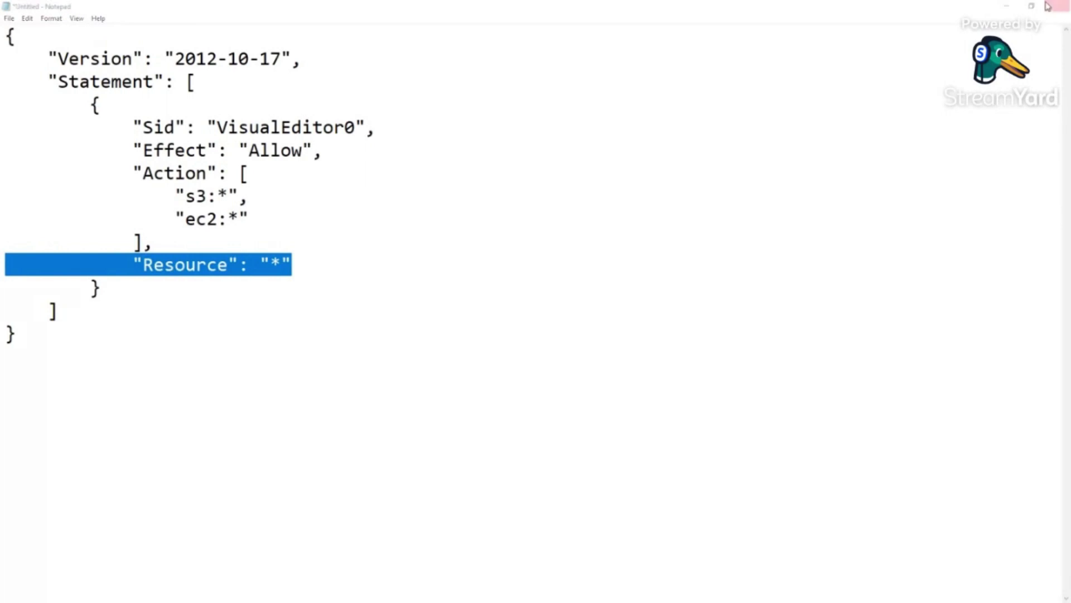
left_click(561, 312)
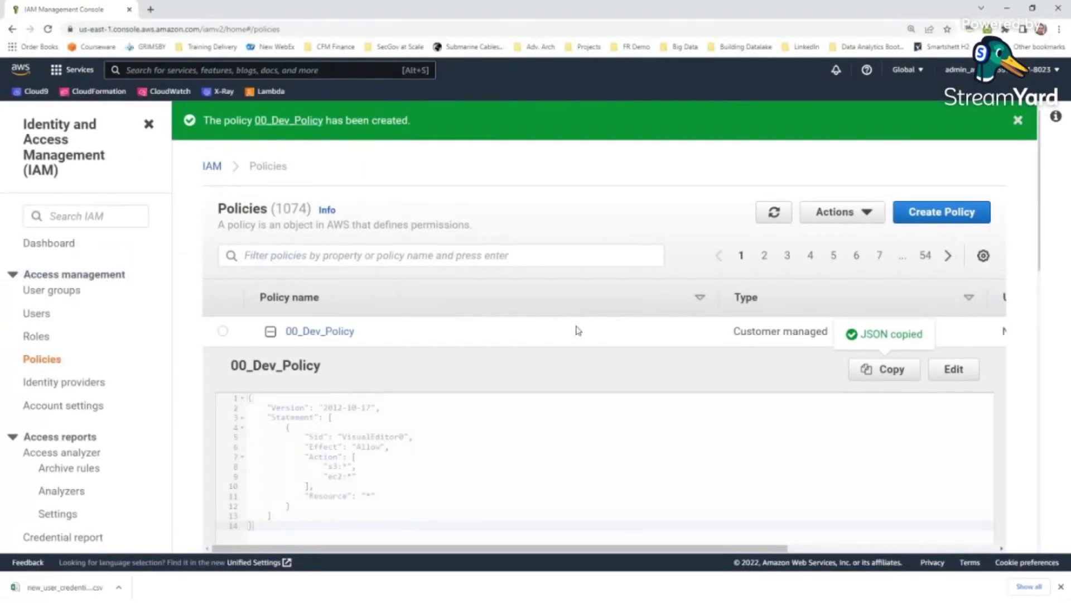
- Collapse the 00_Dev_Policy details, select that policy and start attaching it to an entity
left_click(823, 214)
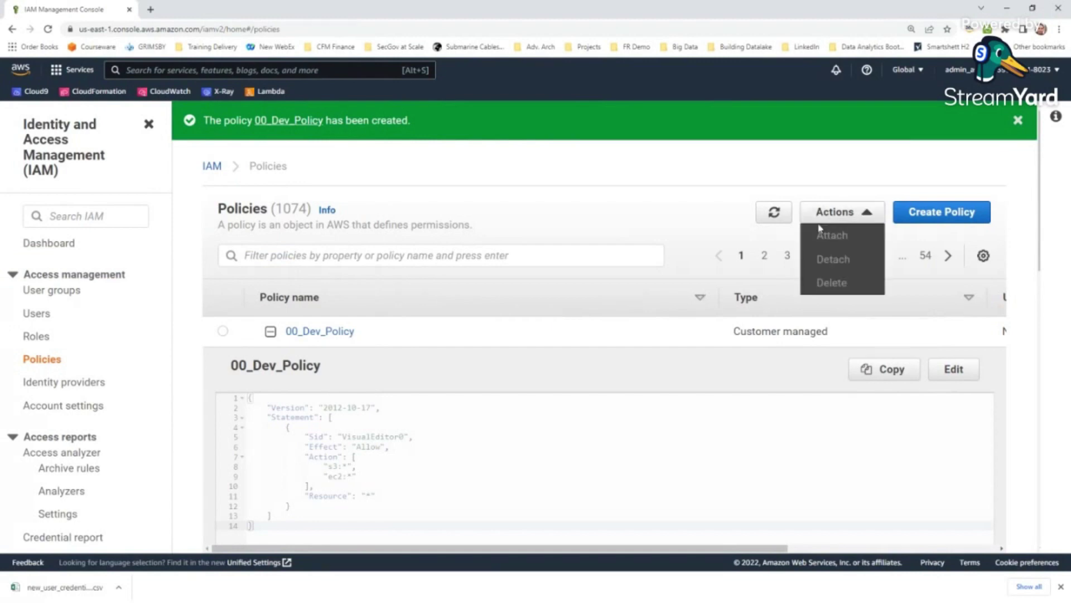
left_click(575, 272)
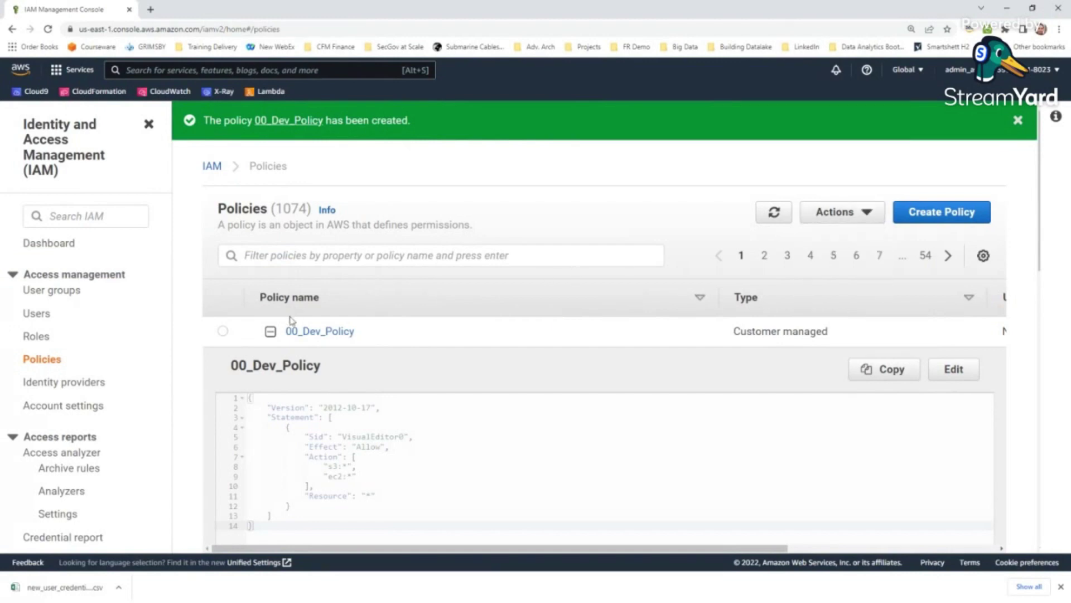
left_click(269, 332)
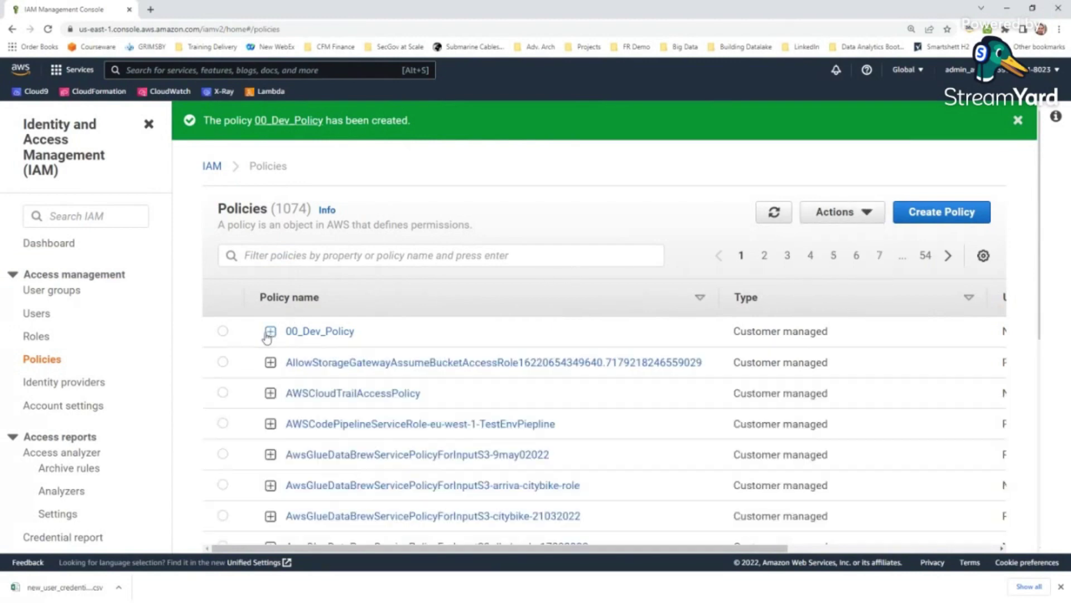
left_click(222, 332)
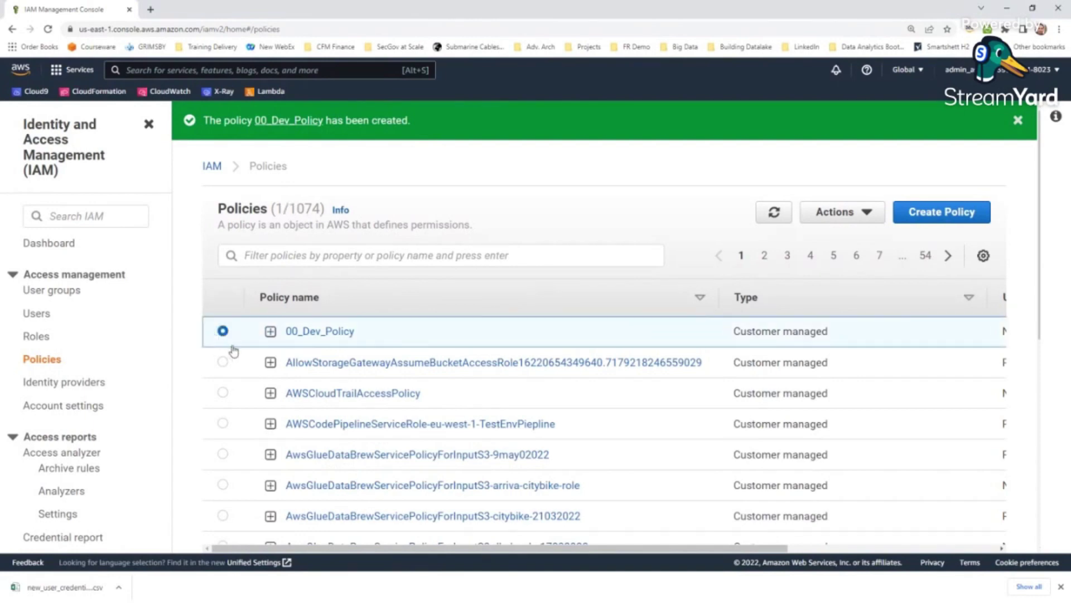
left_click(843, 214)
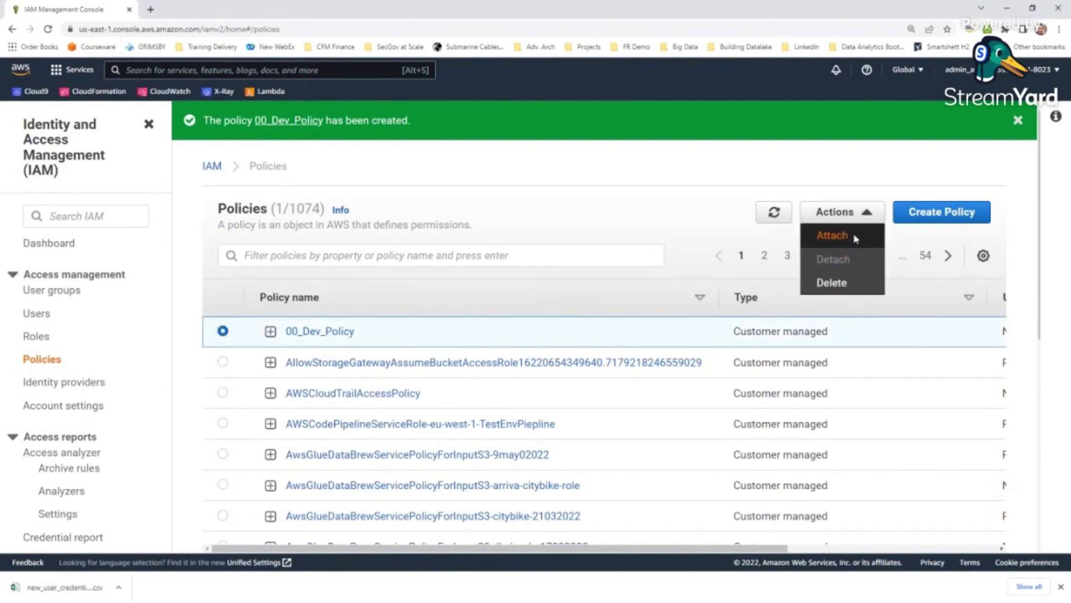
left_click(855, 239)
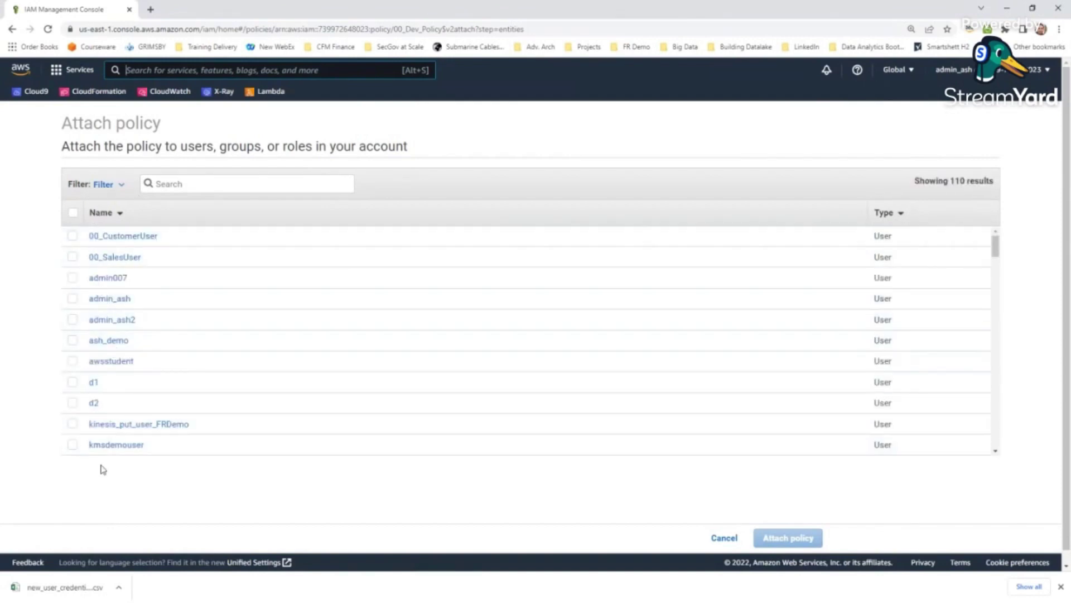
- Filter the entities to Groups and attach the policy to QAGroup
left_click(121, 187)
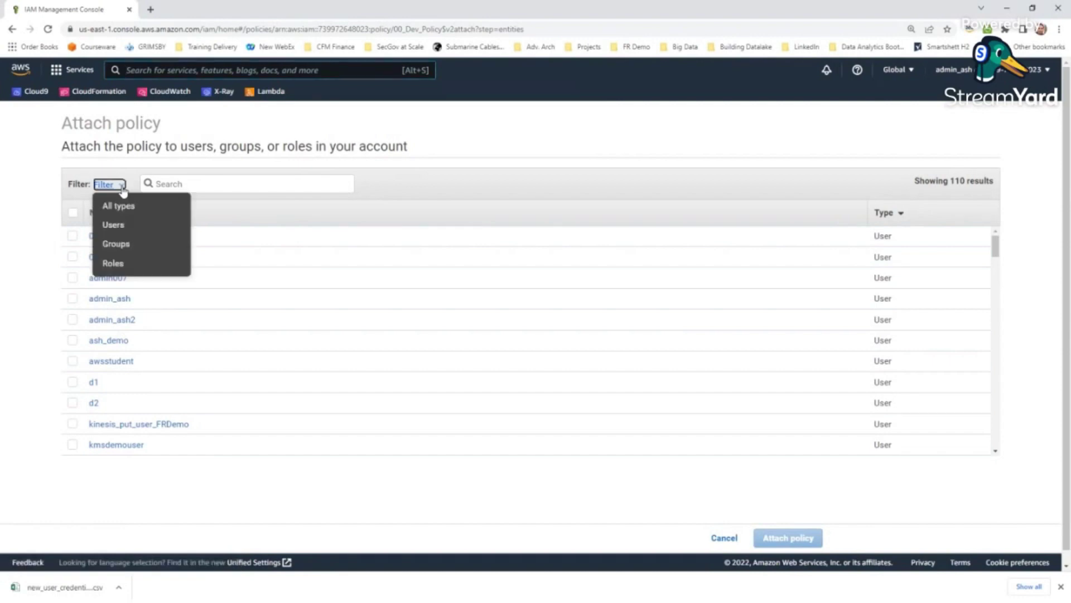
left_click(115, 245)
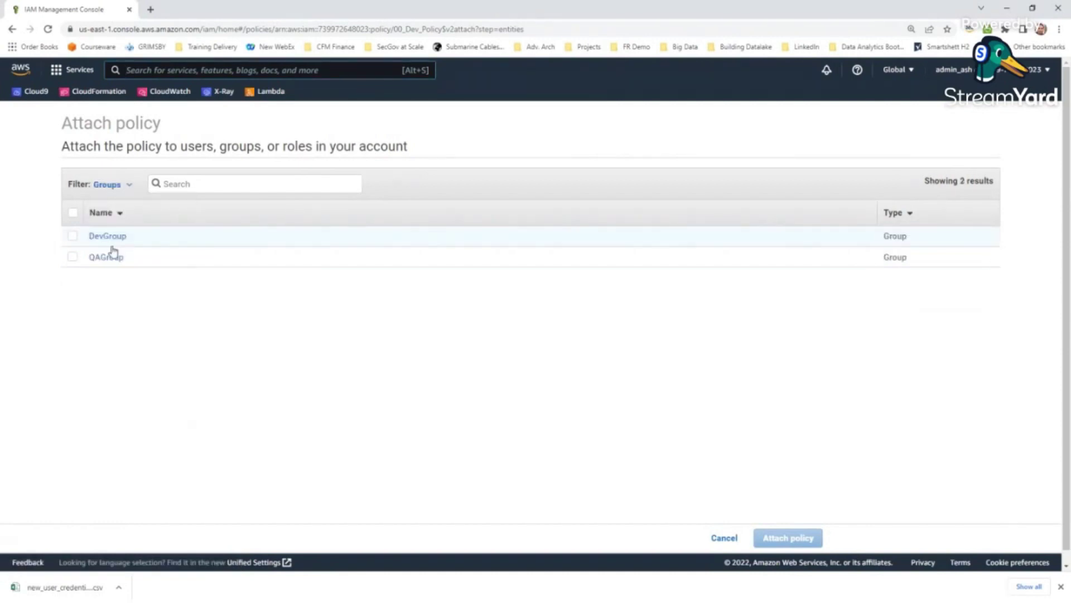
left_click(72, 257)
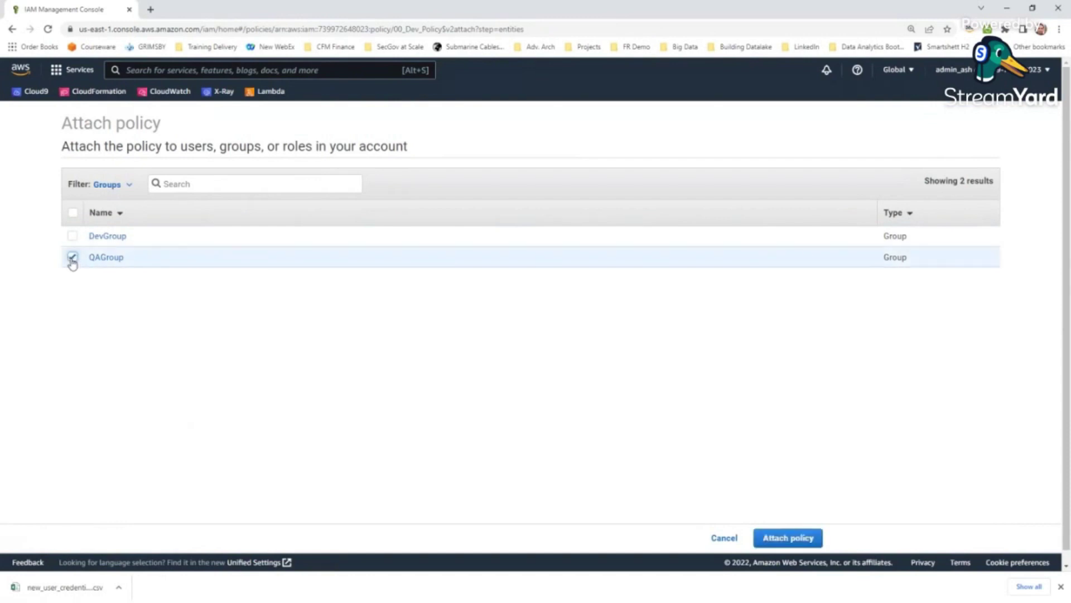
left_click(776, 539)
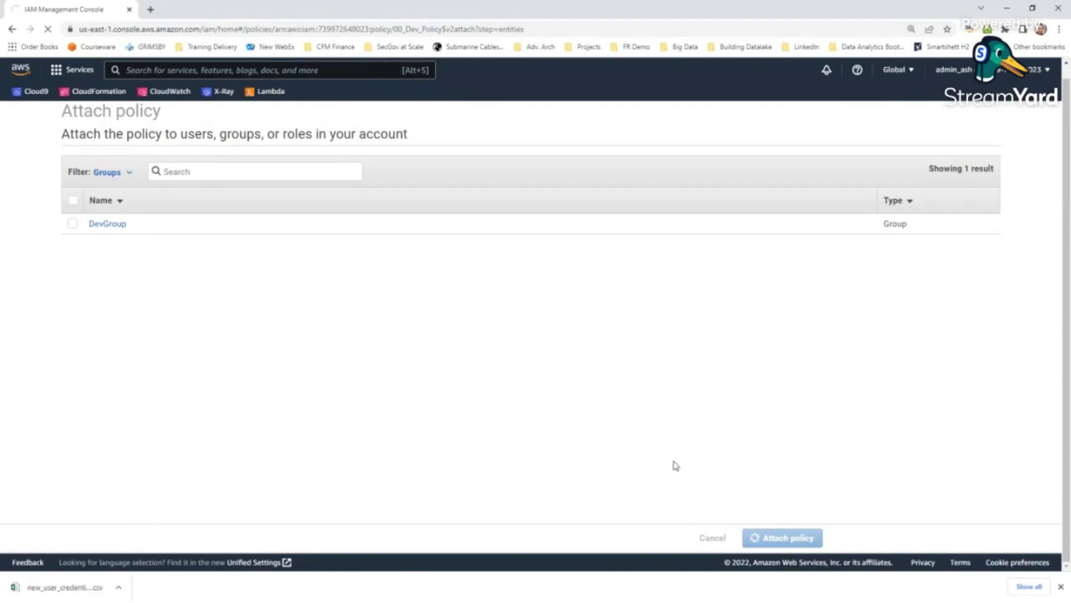
- Switch to the Notepad requirements notes and examine the QA group's permissions, especially the S3 RO Access entry
key("alt+Tab")
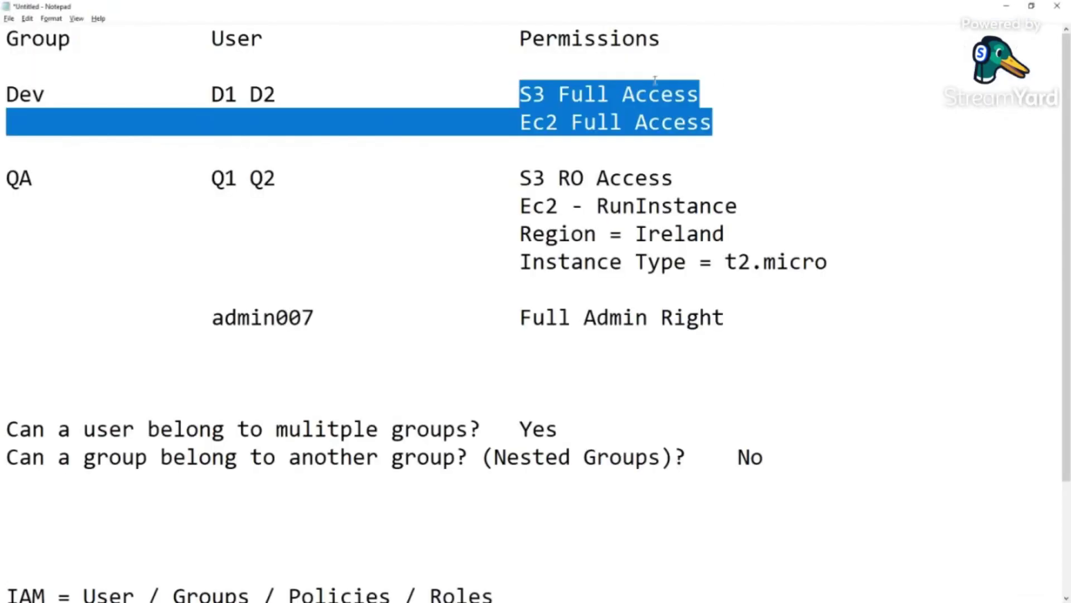
left_click(614, 115)
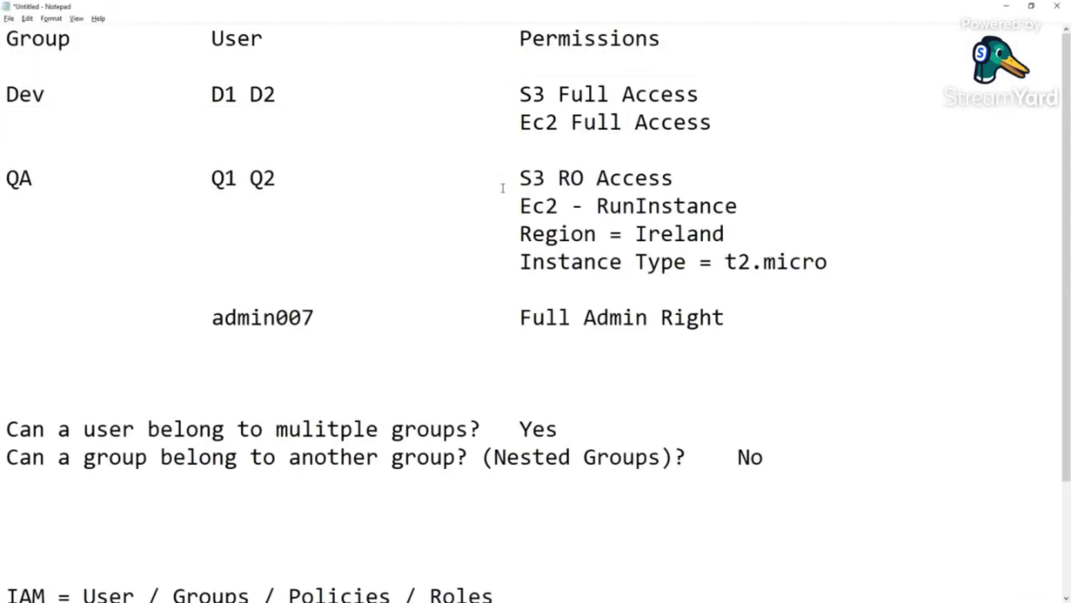
left_click_drag(520, 180, 830, 260)
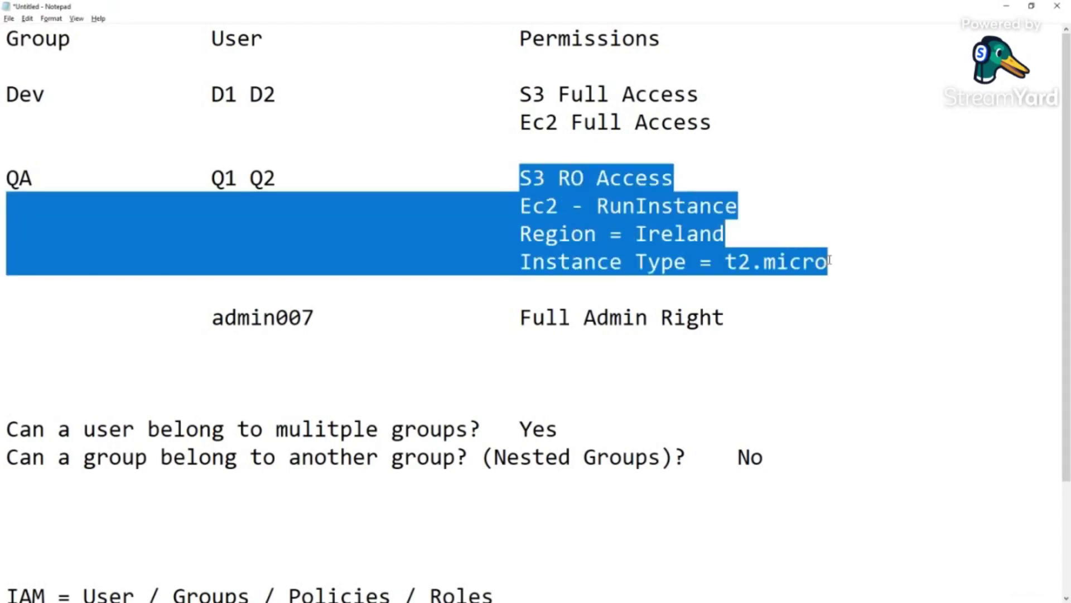
left_click(572, 206)
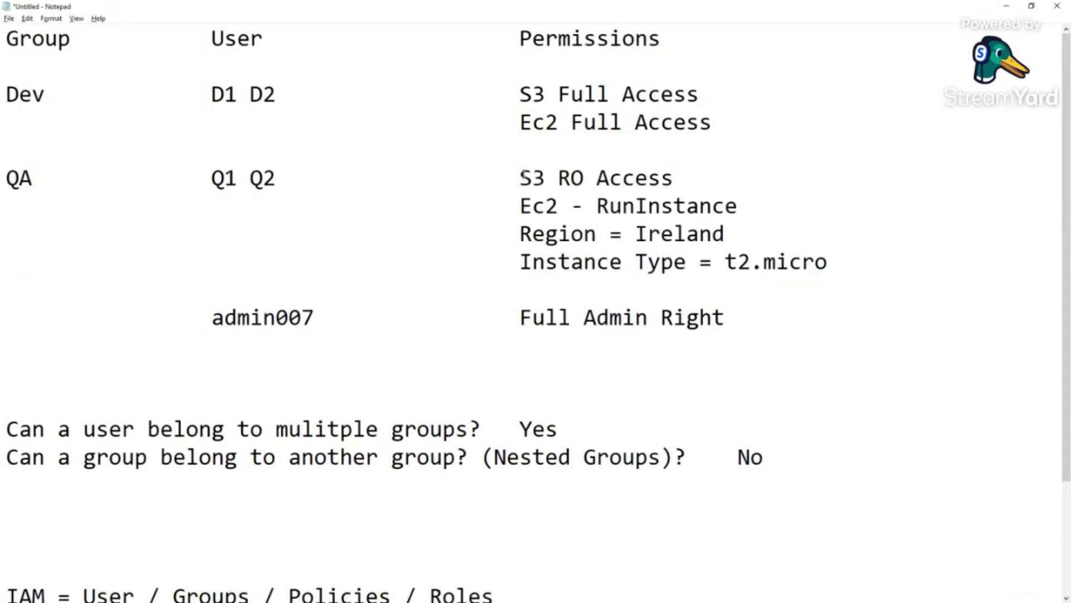
left_click_drag(519, 174, 689, 169)
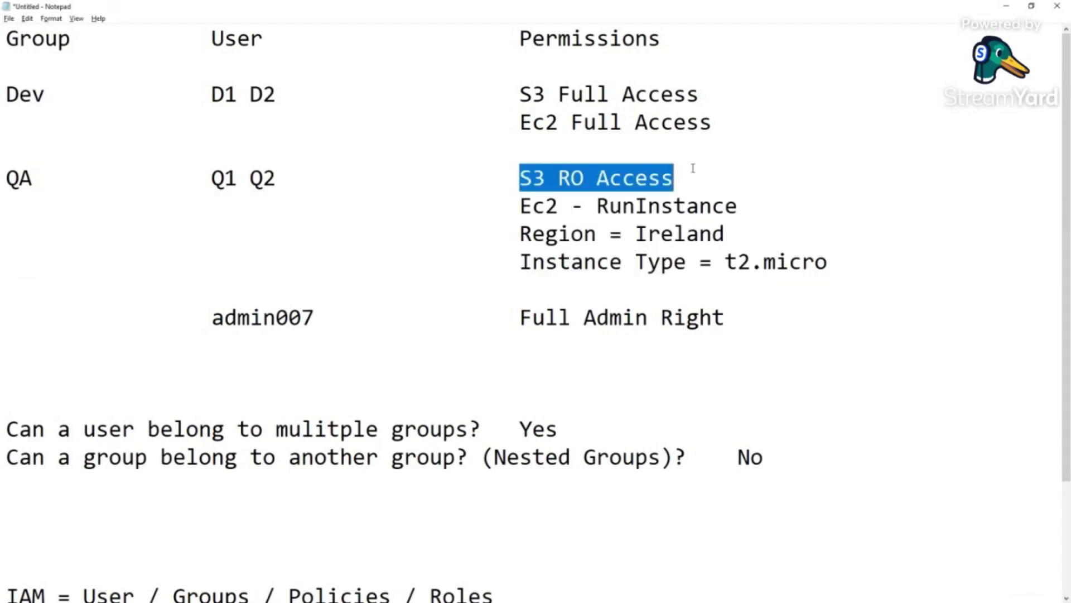
left_click_drag(519, 176, 663, 165)
left_click(511, 168)
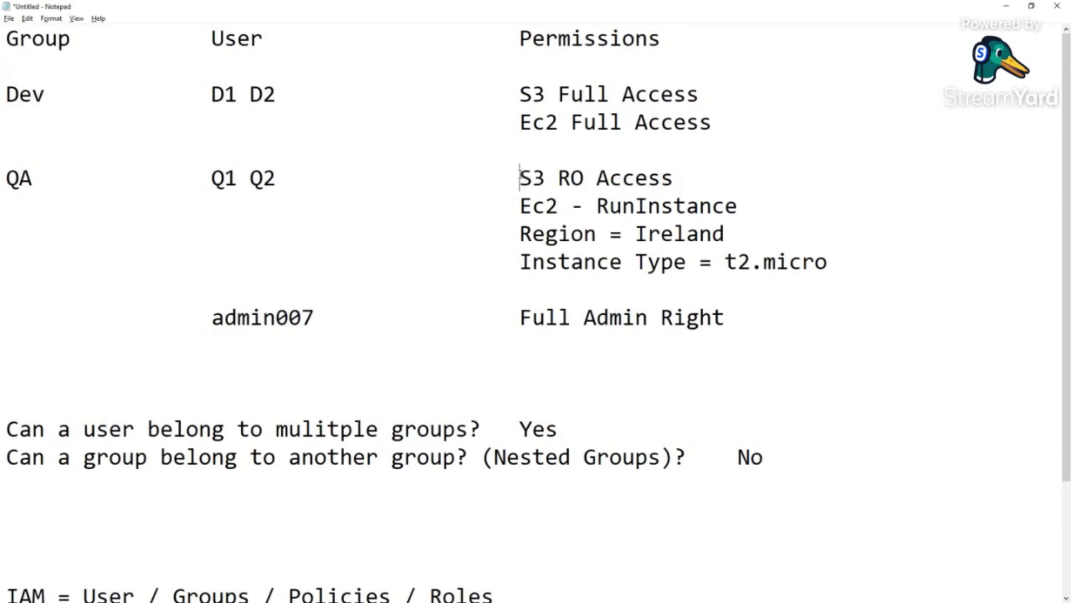
left_click_drag(519, 177, 687, 175)
left_click(609, 194)
left_click(545, 201)
left_click(556, 179)
left_click_drag(519, 177, 675, 176)
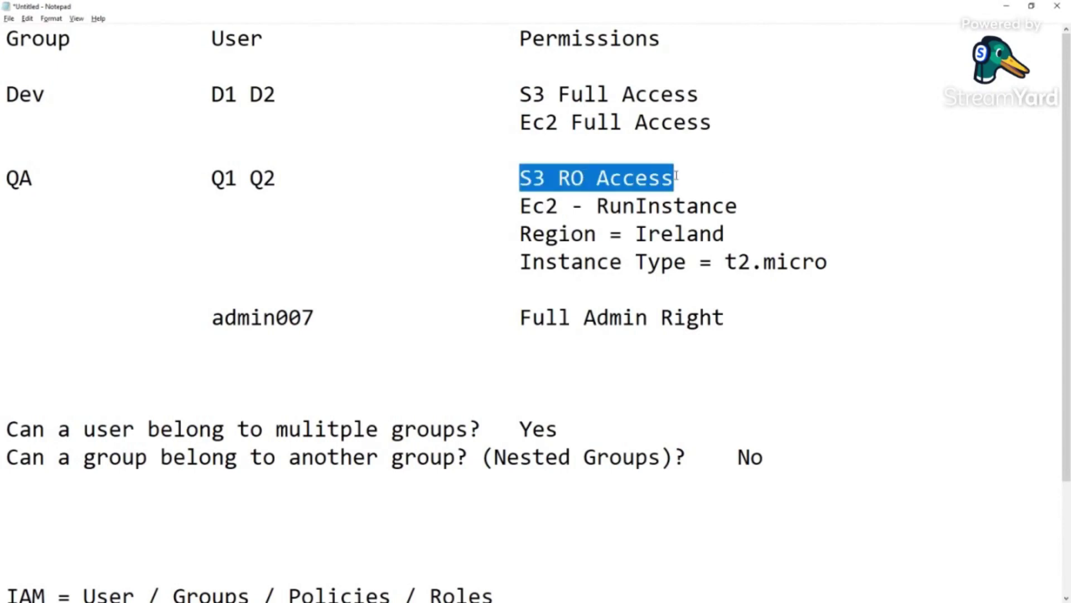
- Switch back to the IAM console in the browser and open the list of user groups
key("alt+Tab")
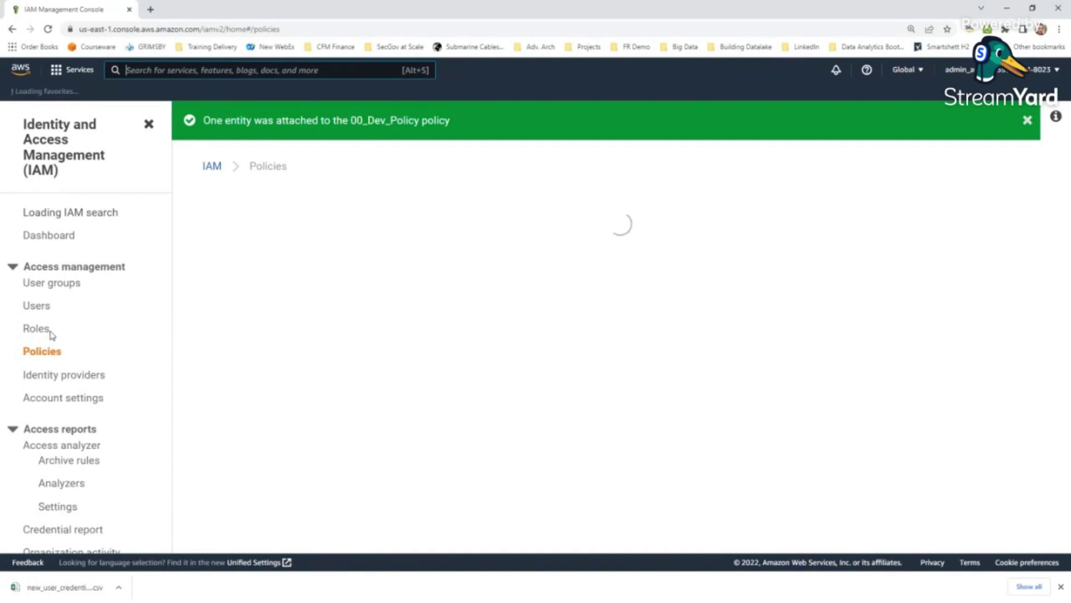
left_click(53, 295)
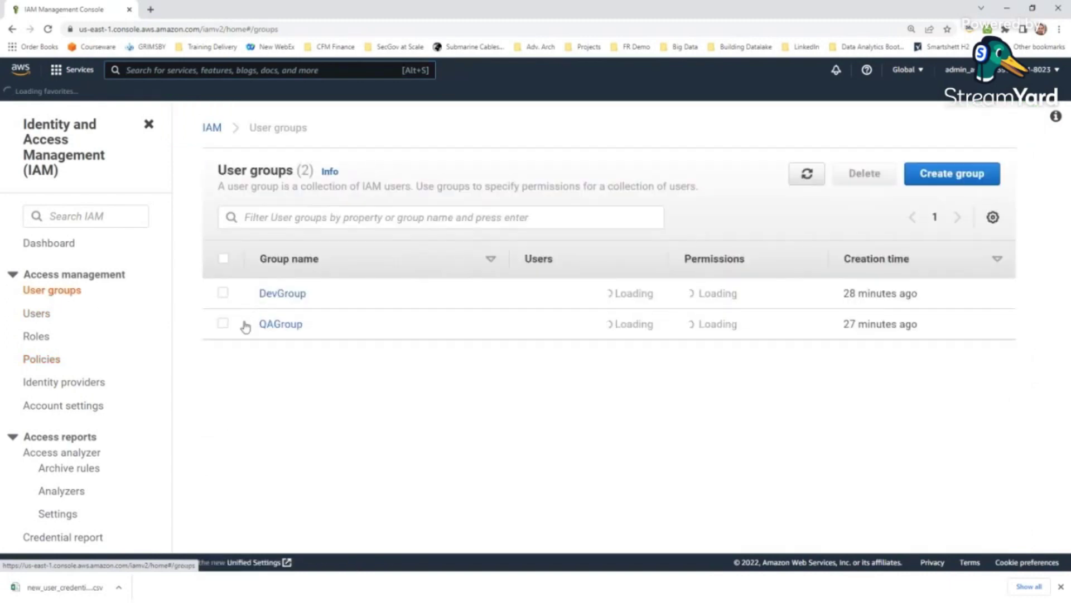
- Open QAGroup's permissions and remove the 00_Dev_Policy from the group, confirming the removal
left_click(284, 329)
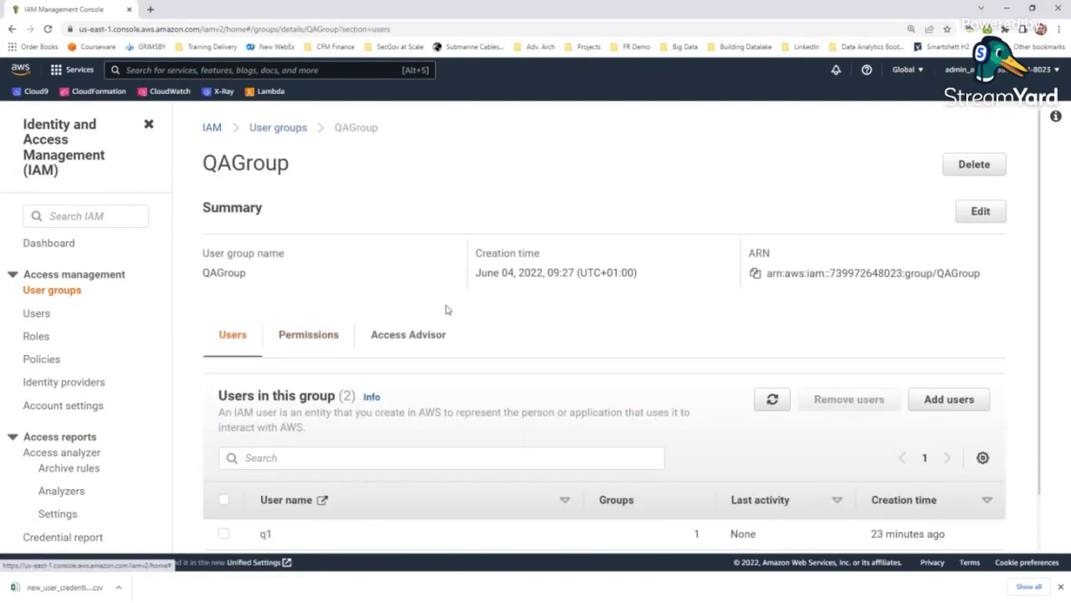
left_click(321, 341)
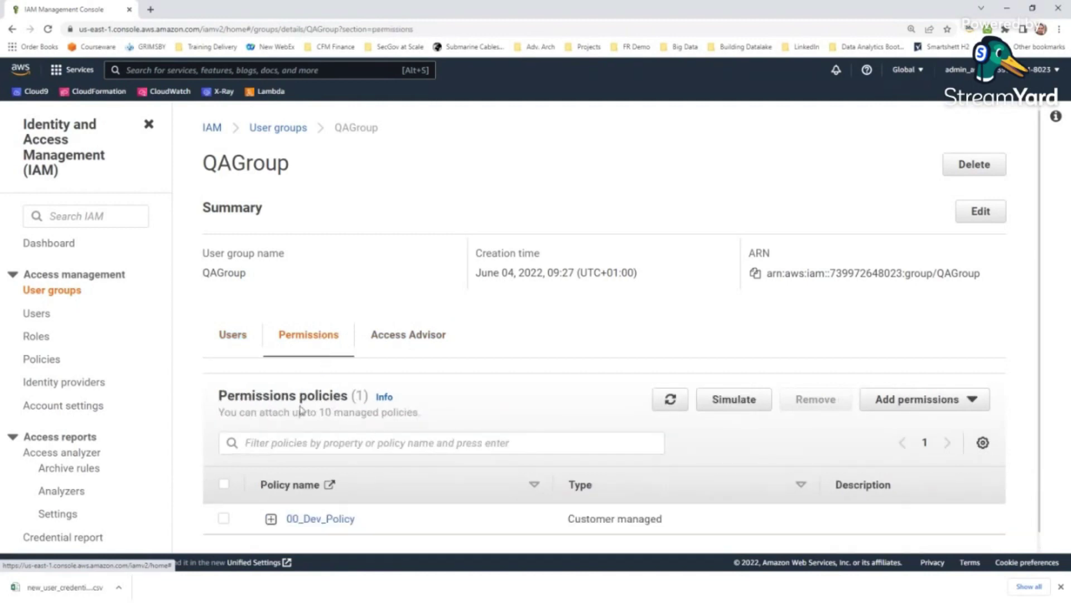
scroll(309, 486, "down", 1)
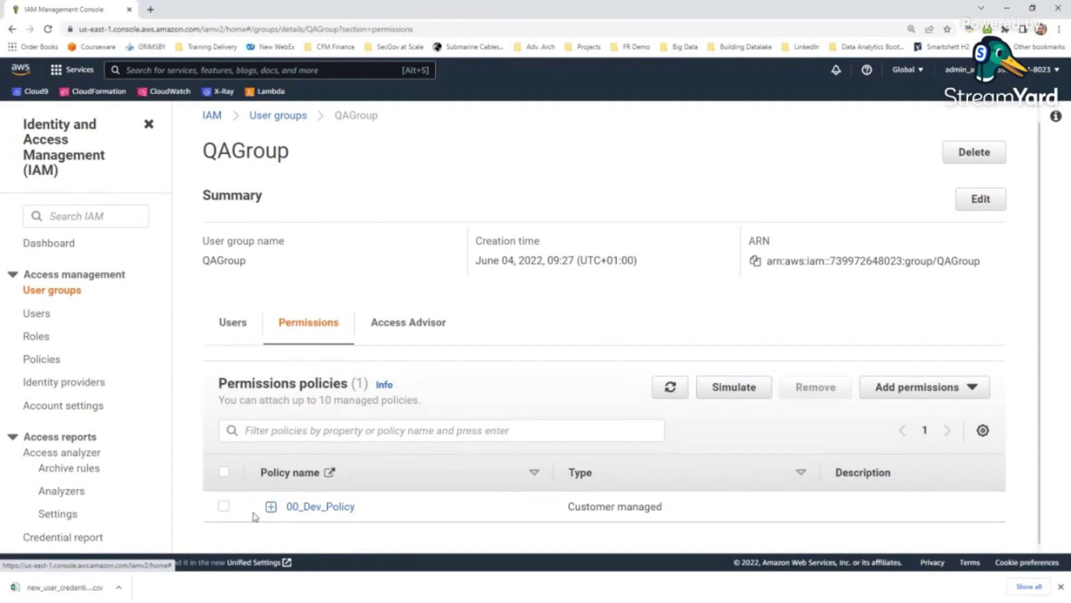
left_click(230, 509)
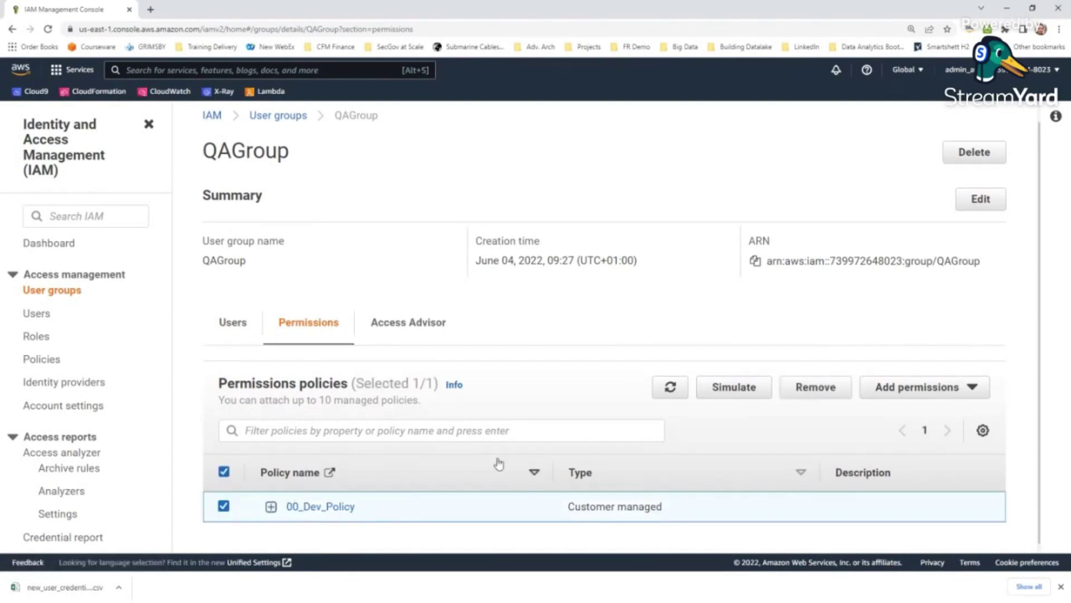
left_click(830, 392)
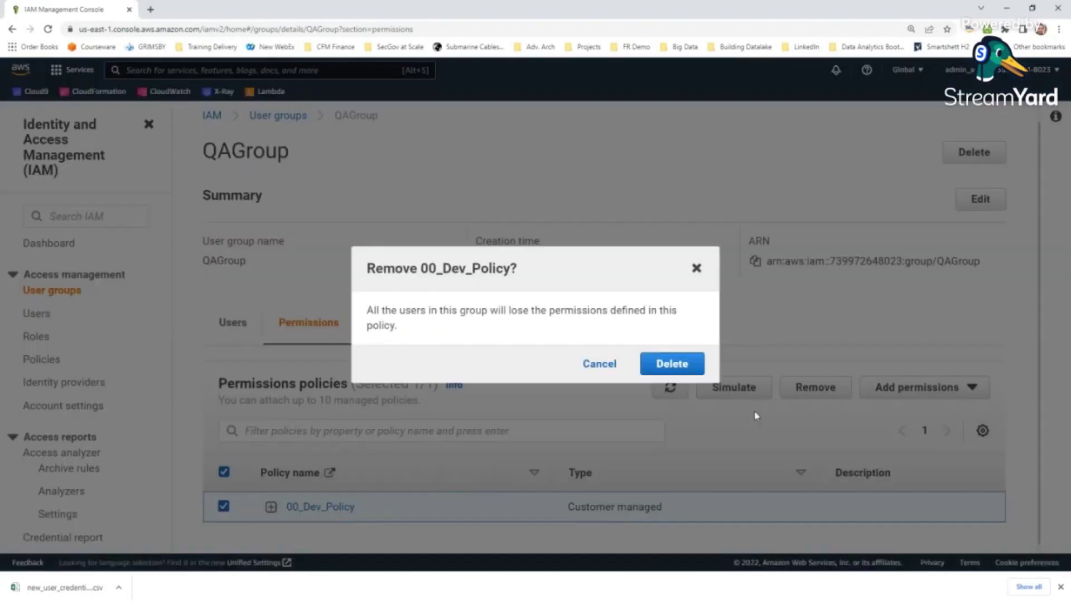
left_click(670, 364)
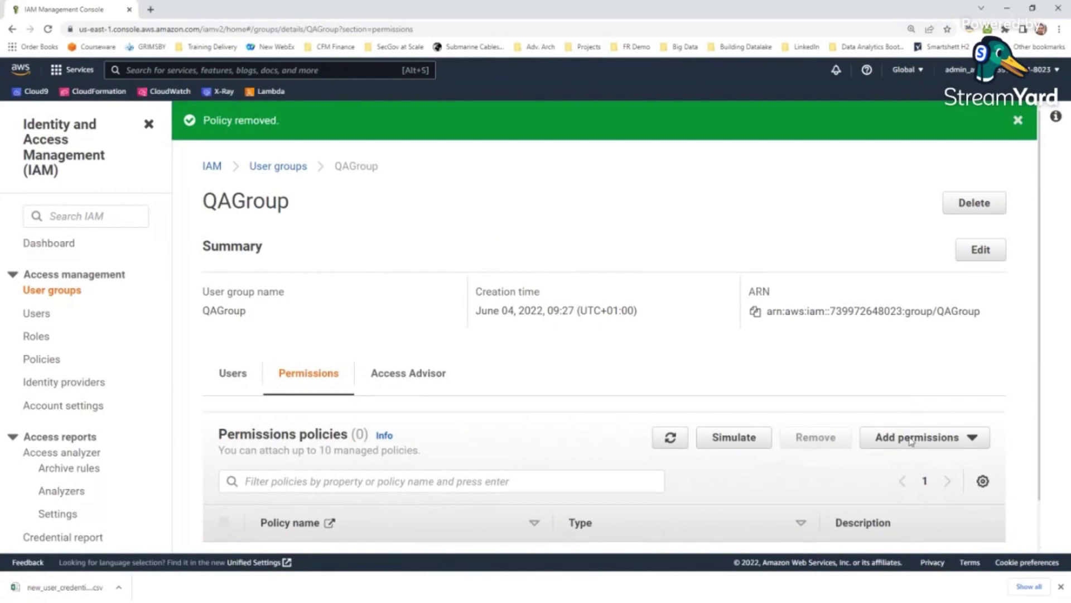
- Start attaching policies to QAGroup and filter the available permission policies by "s3"
left_click(910, 440)
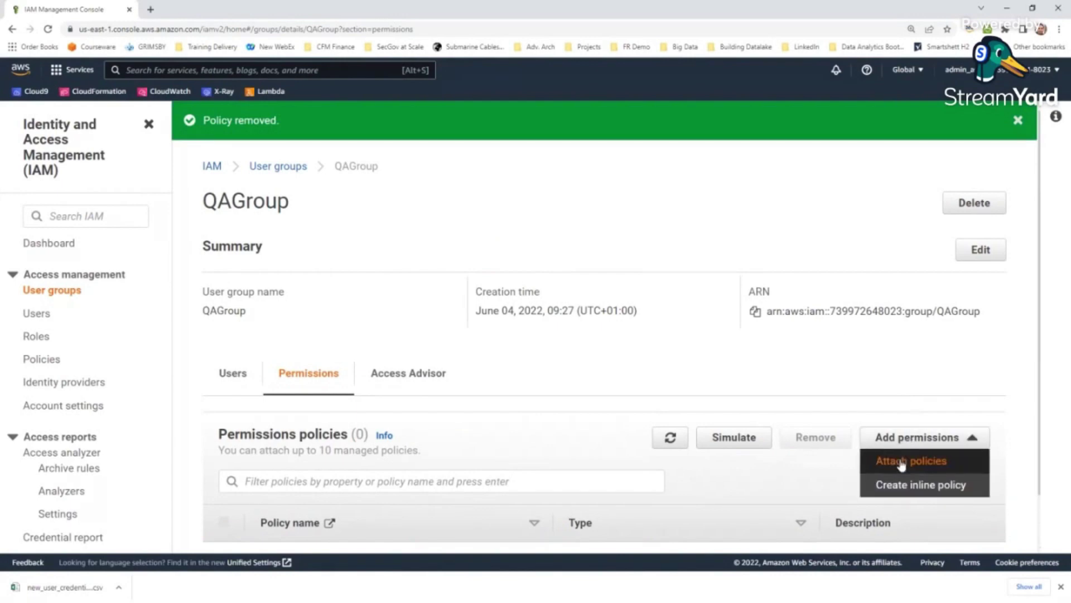
left_click(902, 463)
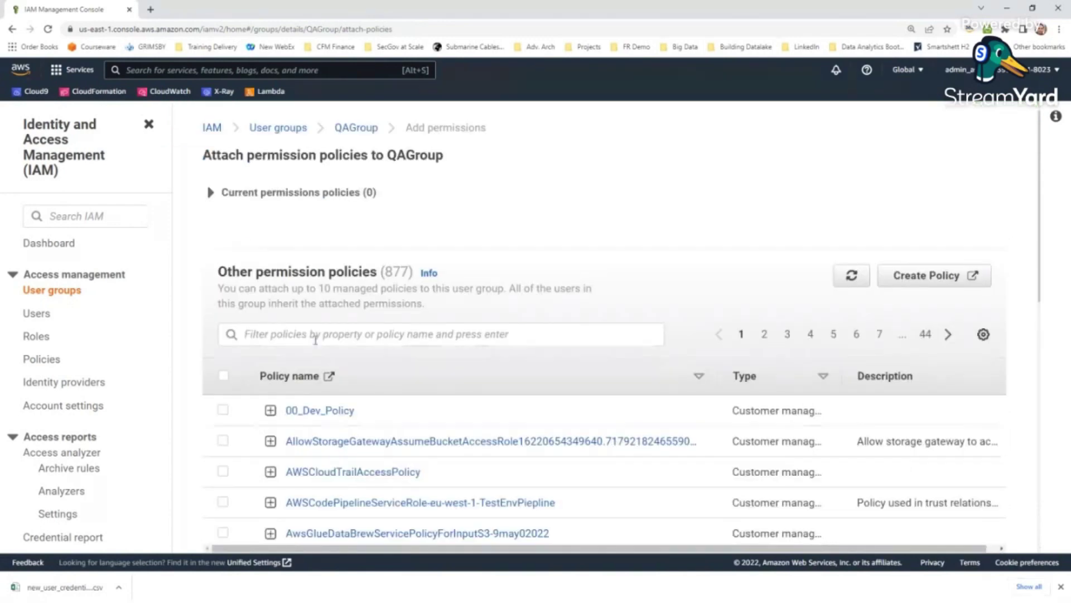
left_click(314, 337)
type("s3")
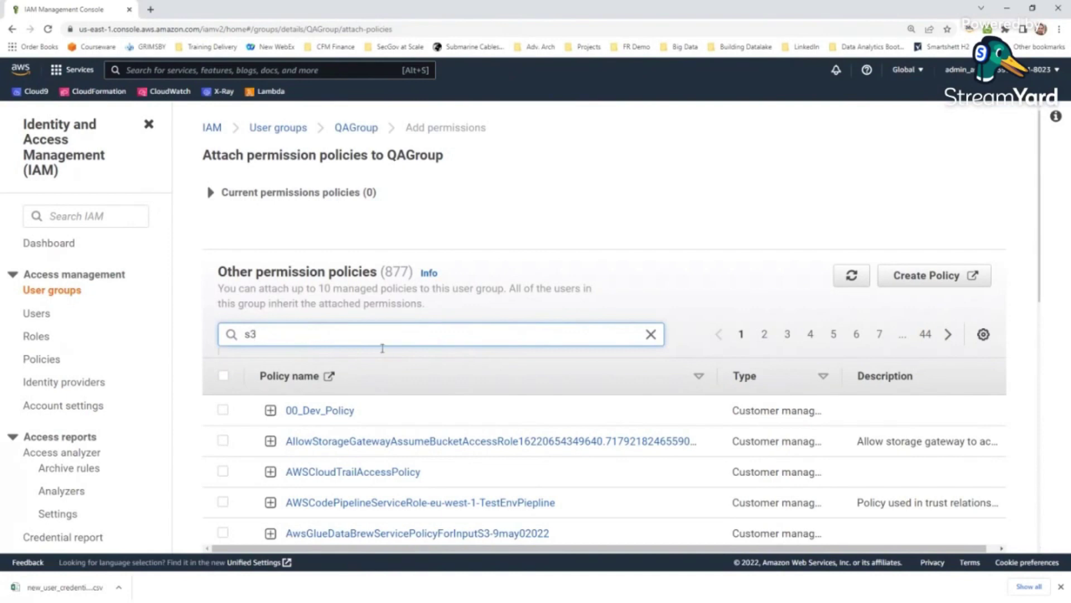
key("Return")
- Expand the AmazonS3ReadOnlyAccess policy, copy its JSON and paste it into the Notepad notes below the nested groups question
scroll(525, 413, "down", 6)
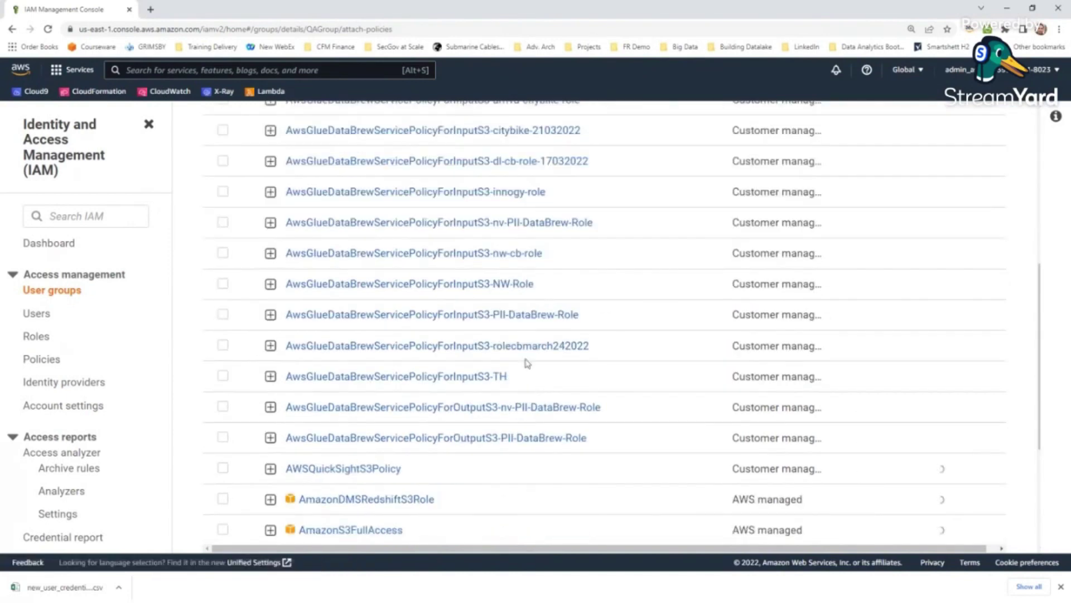
scroll(510, 371, "down", 3)
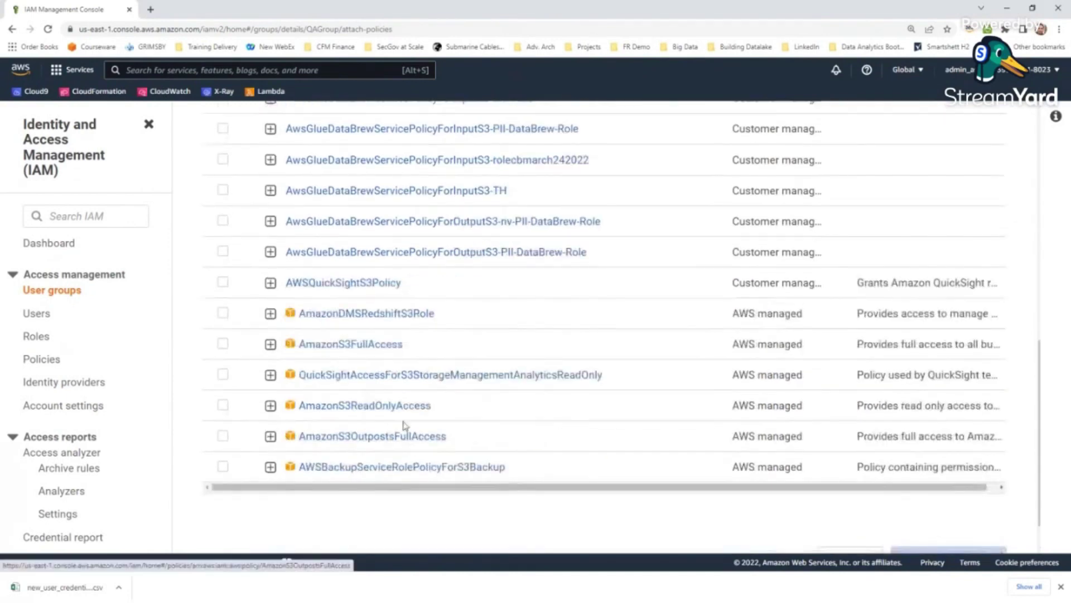
left_click(271, 408)
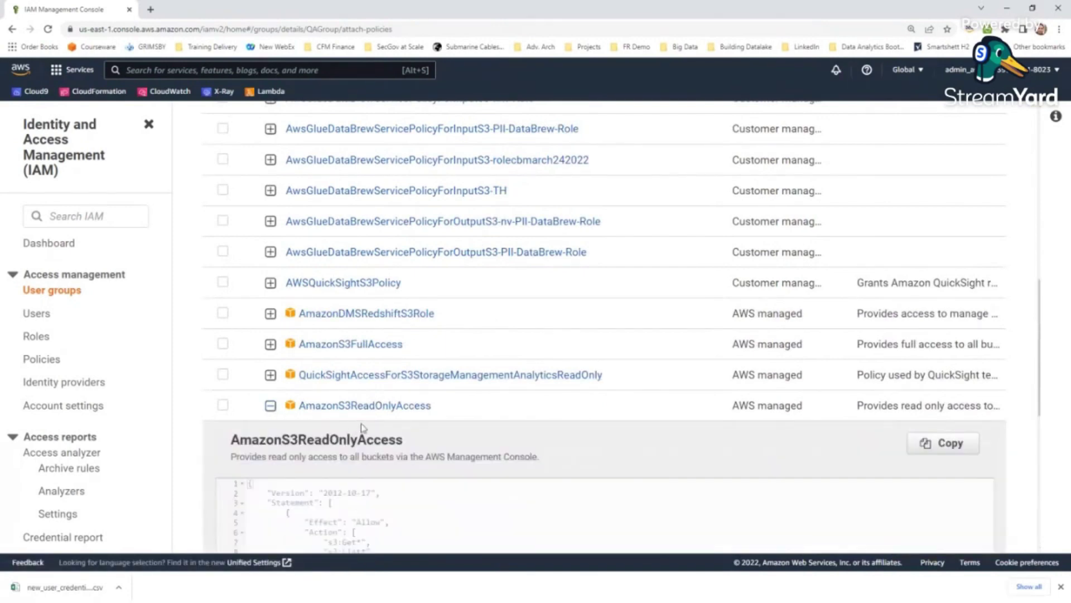
scroll(363, 433, "down", 3)
left_click(947, 258)
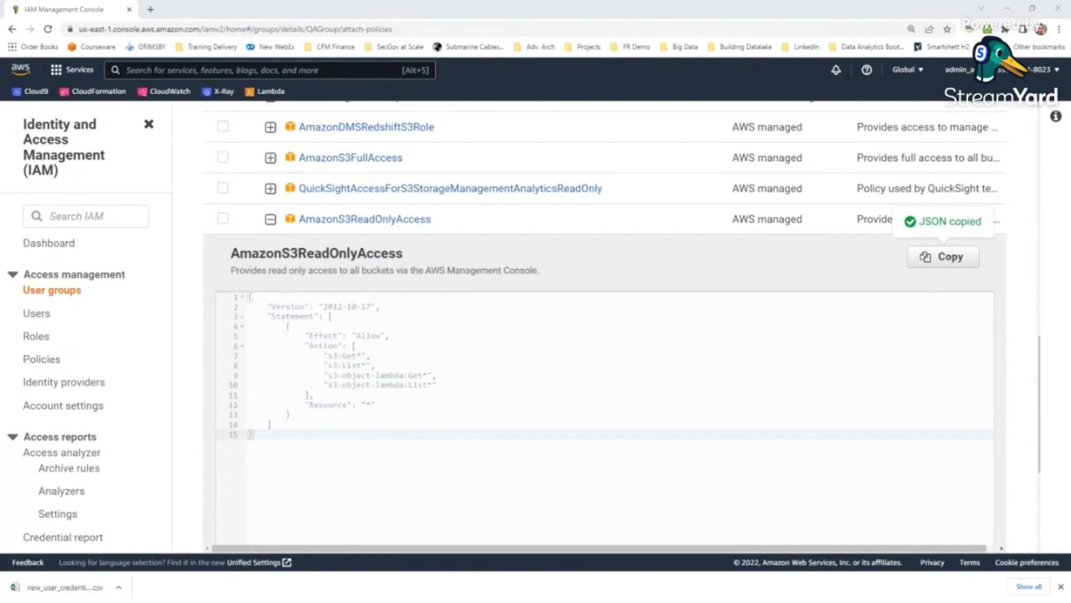
key("alt+Tab")
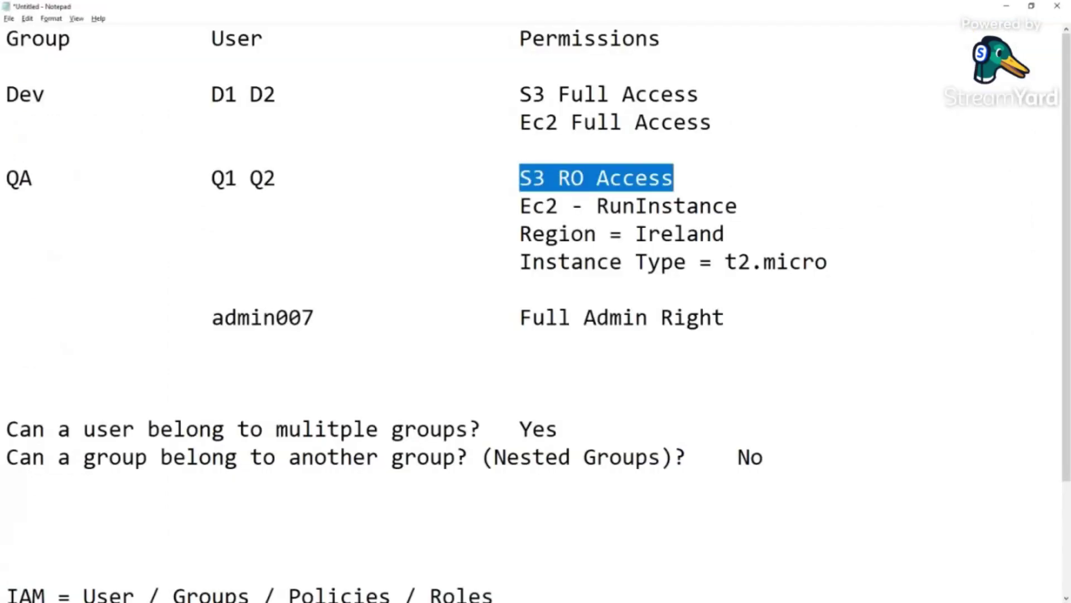
left_click(480, 528)
key("ctrl+v")
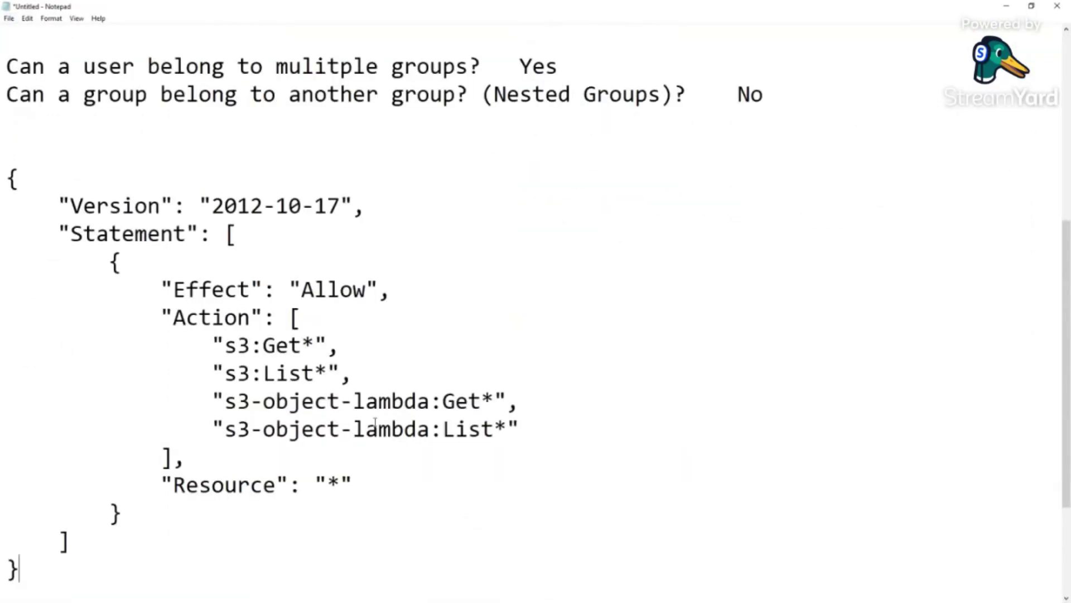
- Examine the pasted policy's S3 Get and List actions, the s3-object-lambda actions and the Resource element
left_click_drag(199, 343, 341, 345)
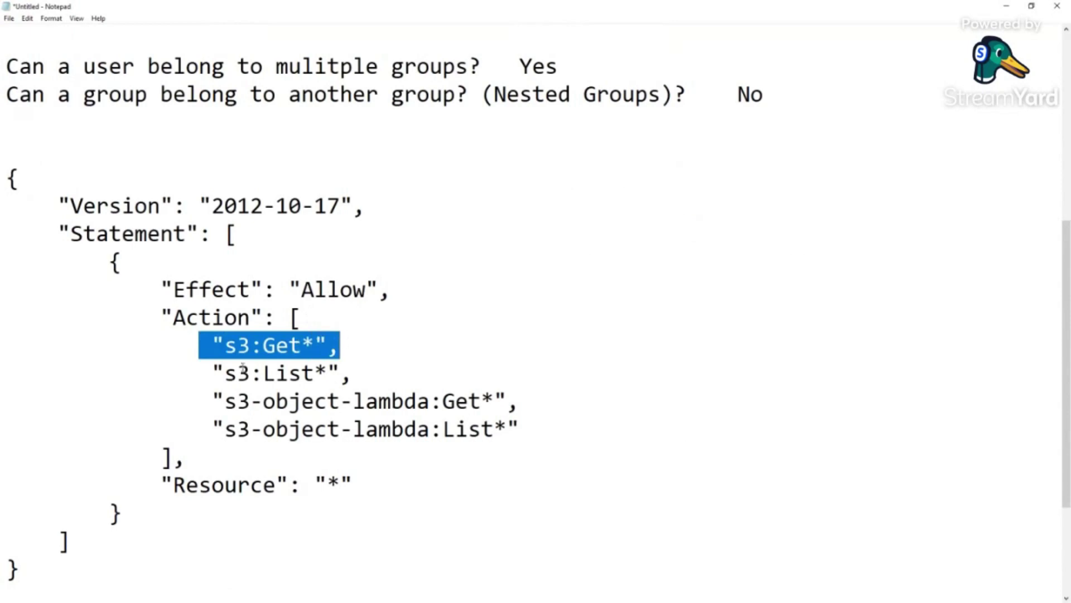
left_click_drag(201, 372, 356, 371)
left_click_drag(200, 401, 166, 437)
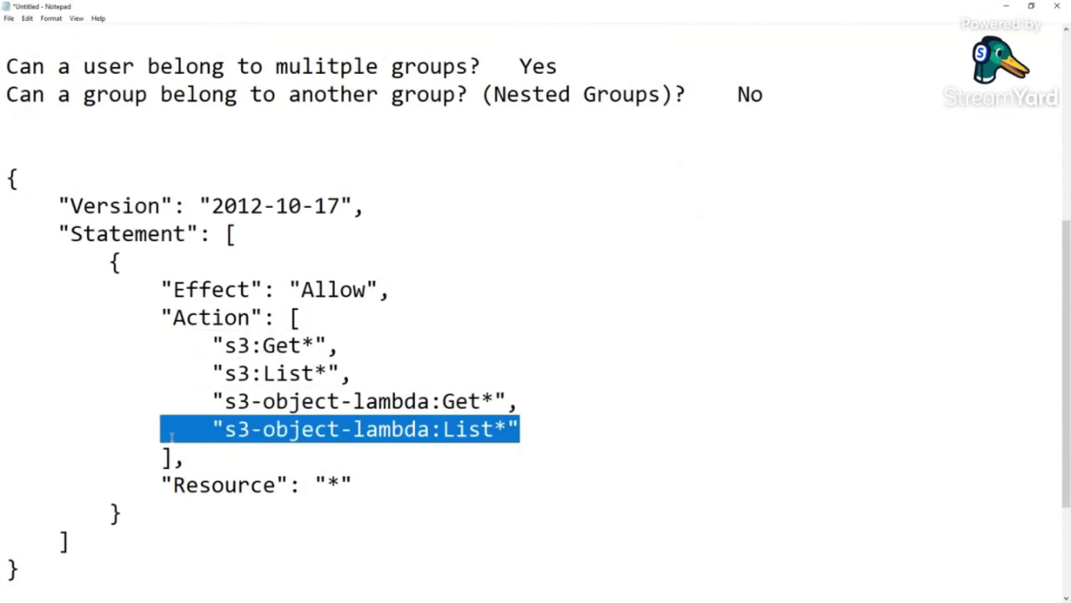
left_click_drag(375, 485, 170, 485)
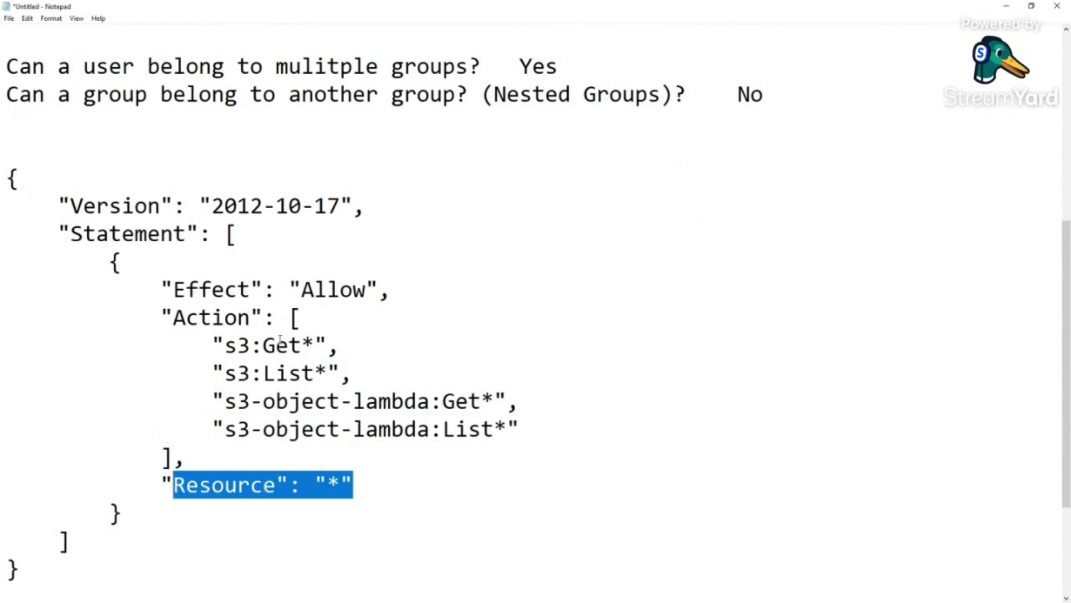
left_click_drag(276, 345, 537, 421)
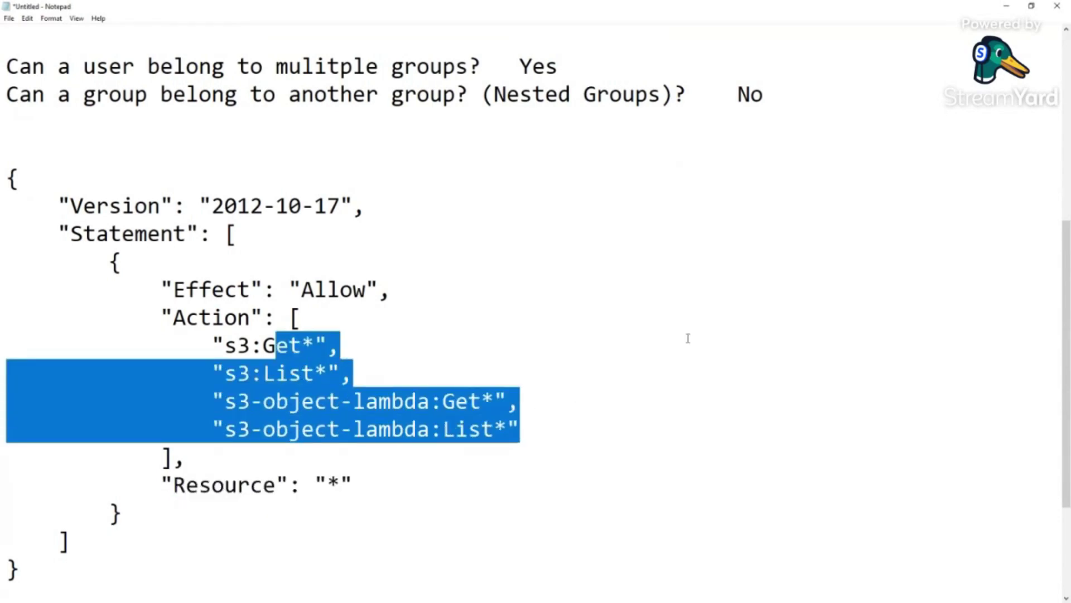
- Return to the IAM console in the browser, select the AmazonS3ReadOnlyAccess policy and attach it to QAGroup
left_click(1007, 8)
scroll(711, 338, "up", 10)
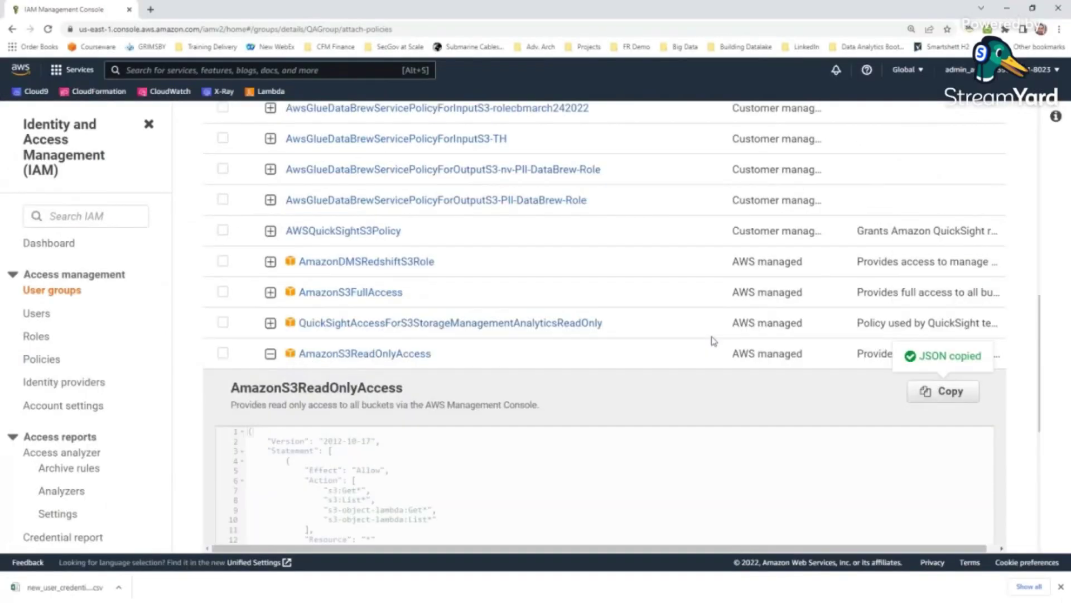
scroll(711, 340, "up", 6)
scroll(710, 339, "down", 9)
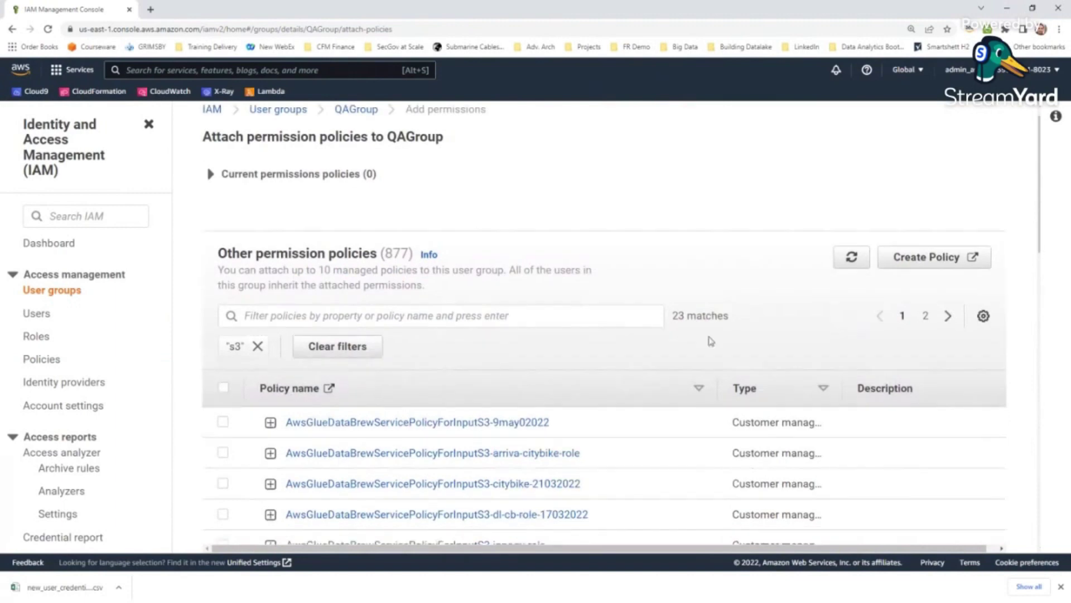
scroll(619, 360, "down", 5)
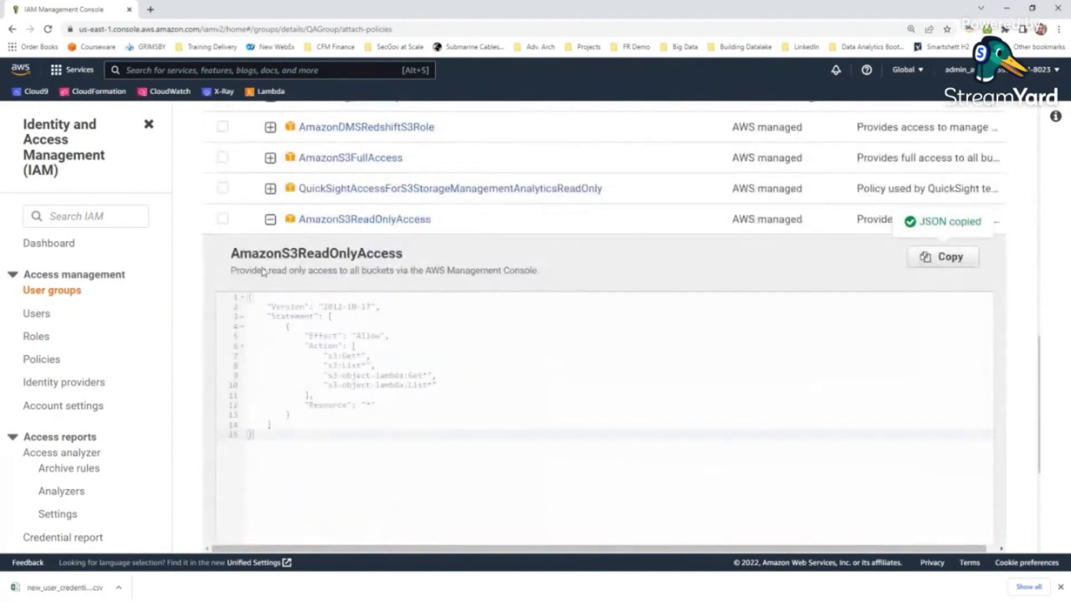
left_click(234, 221)
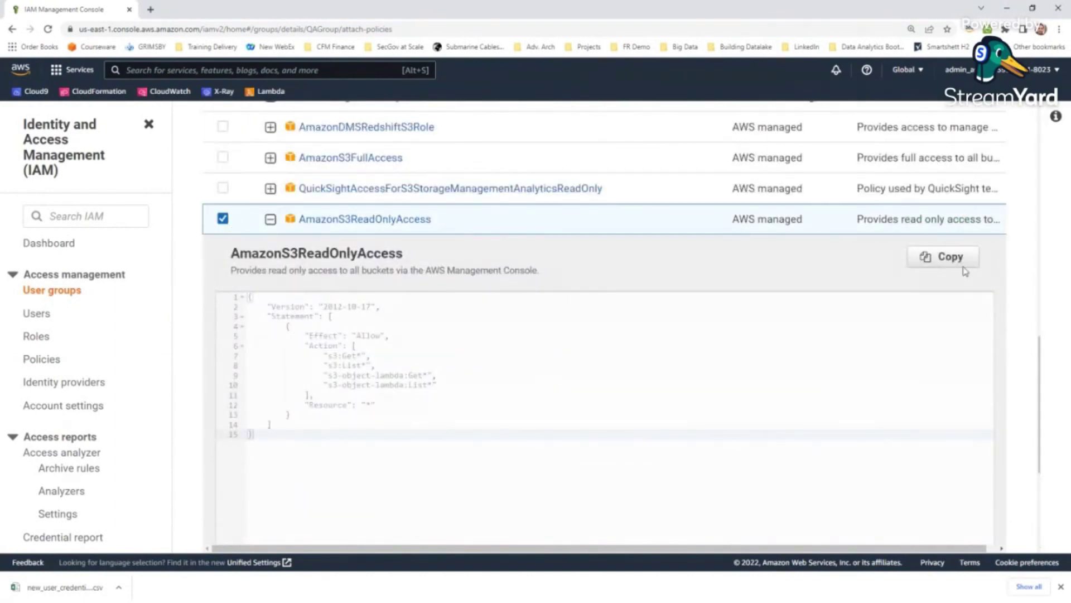
scroll(965, 271, "up", 10)
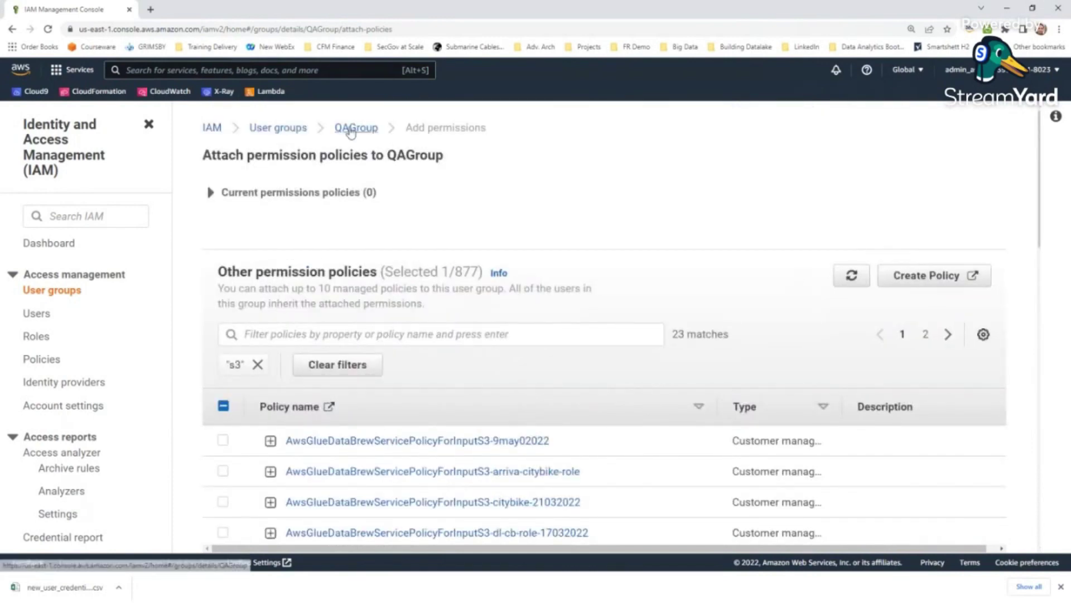
scroll(474, 411, "down", 10)
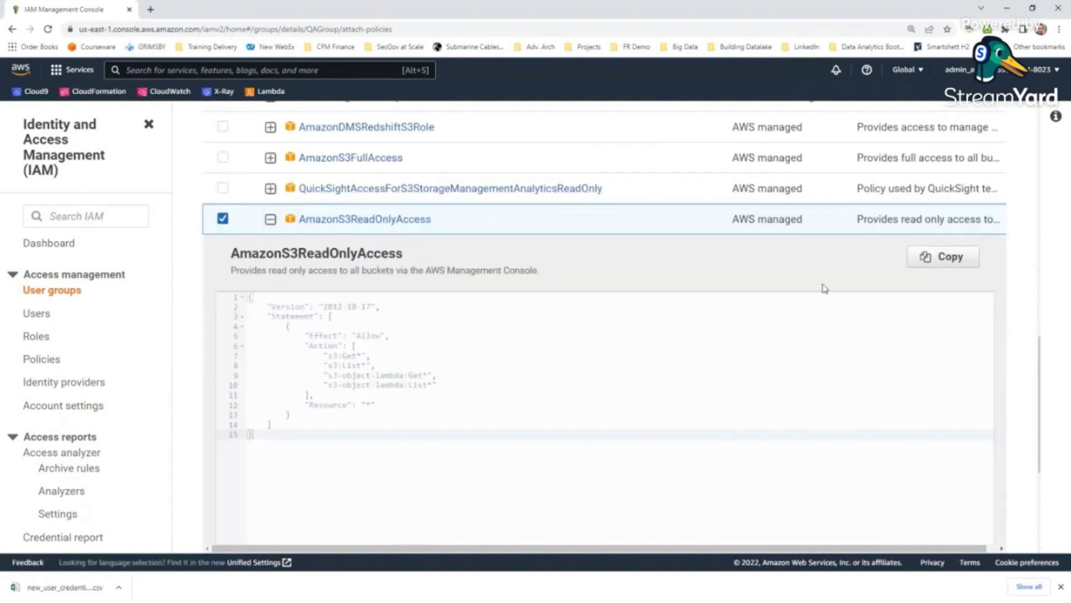
scroll(823, 287, "down", 4)
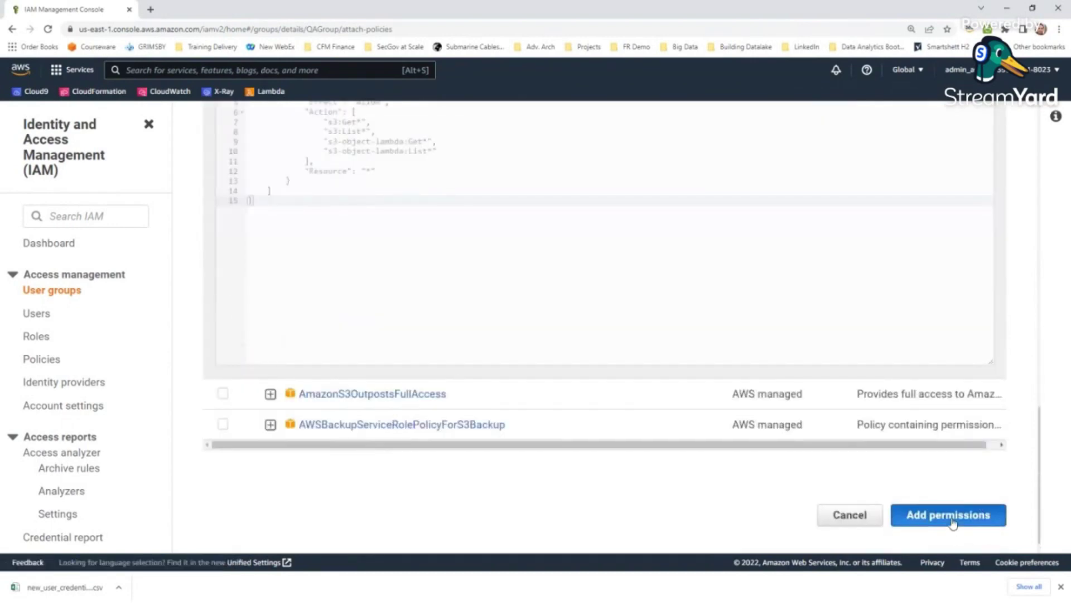
left_click(953, 523)
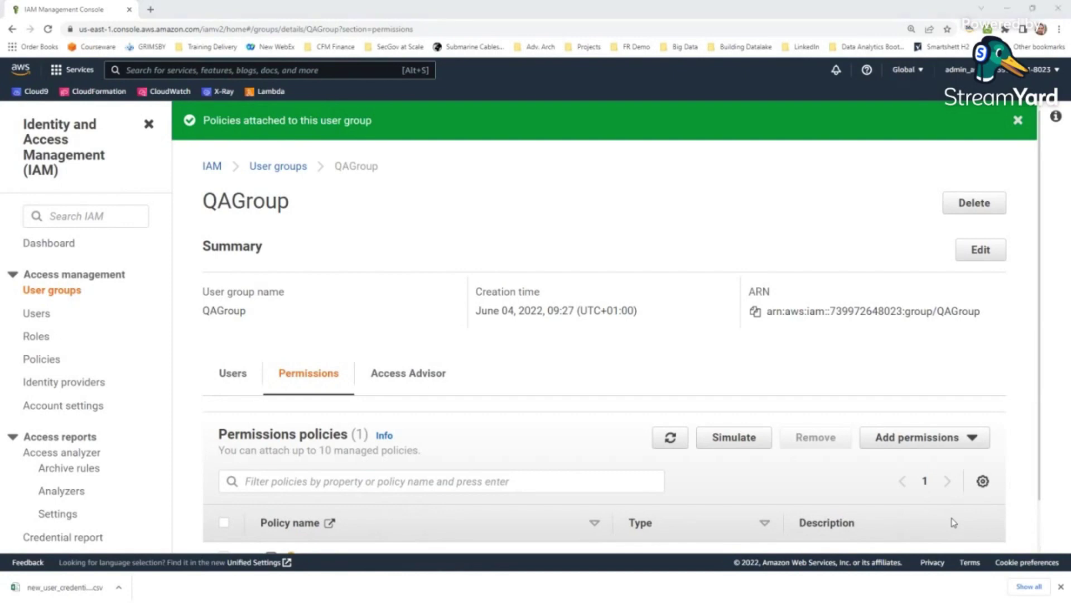
- Switch to the Notepad notes and examine the QA group's EC2 RunInstance, region and instance type requirements
key("alt+Tab")
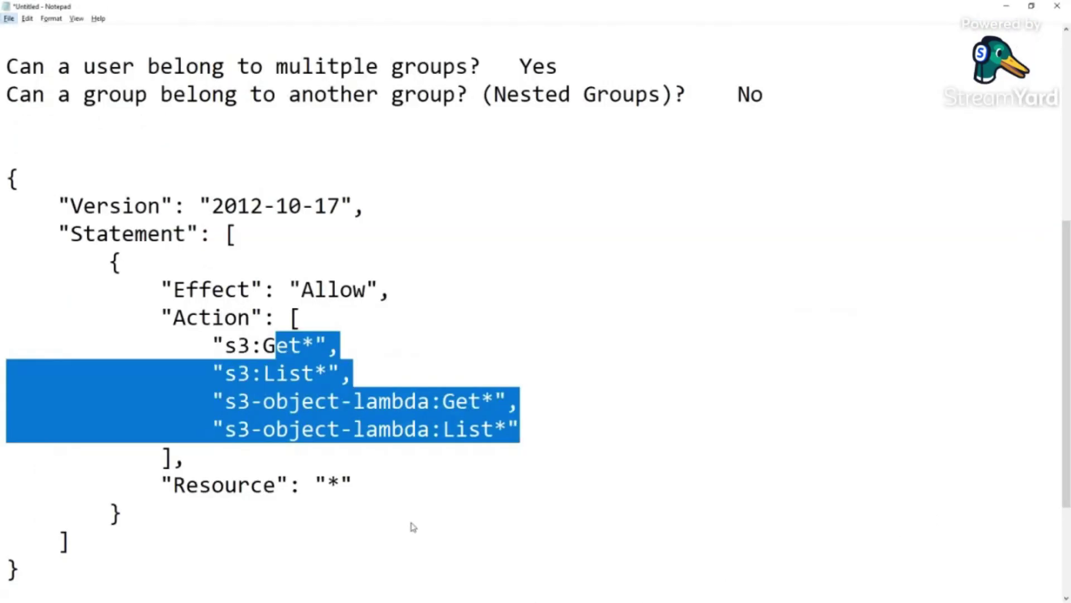
left_click(521, 340)
scroll(521, 340, "up", 4)
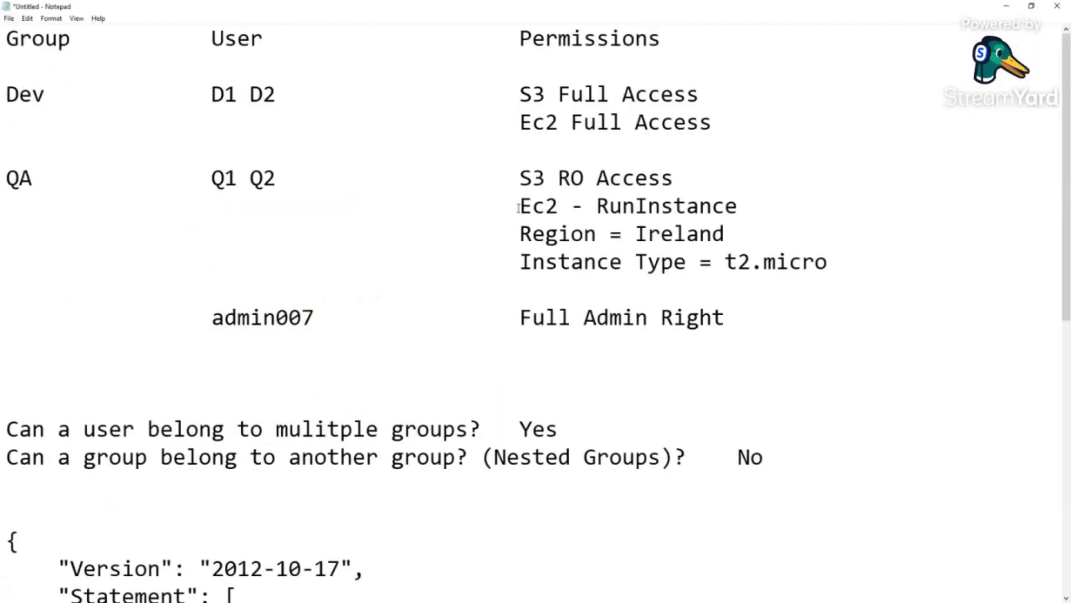
left_click_drag(518, 209, 866, 262)
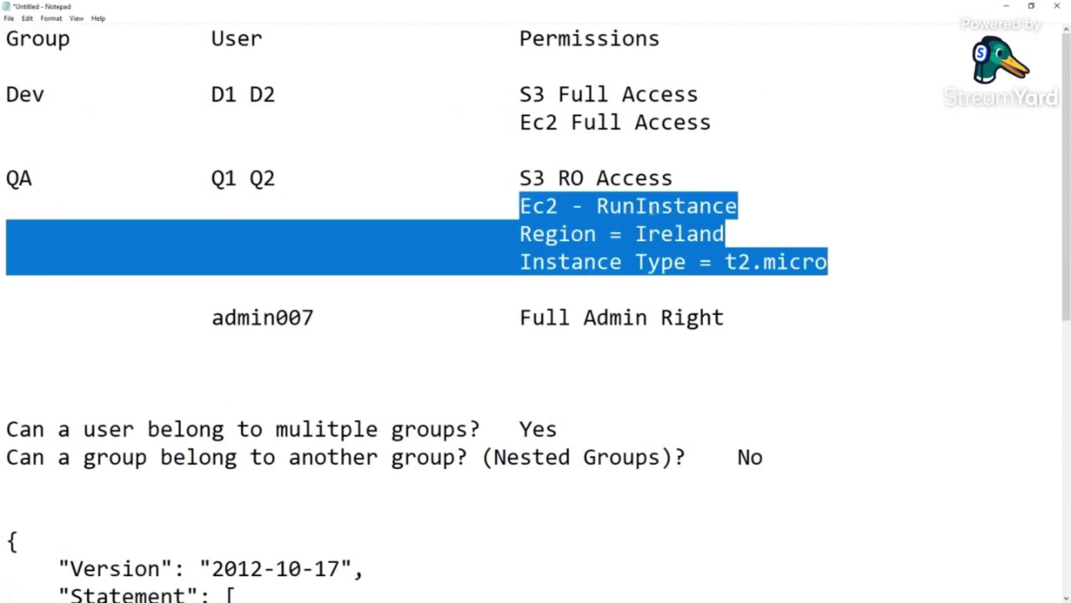
left_click(549, 225)
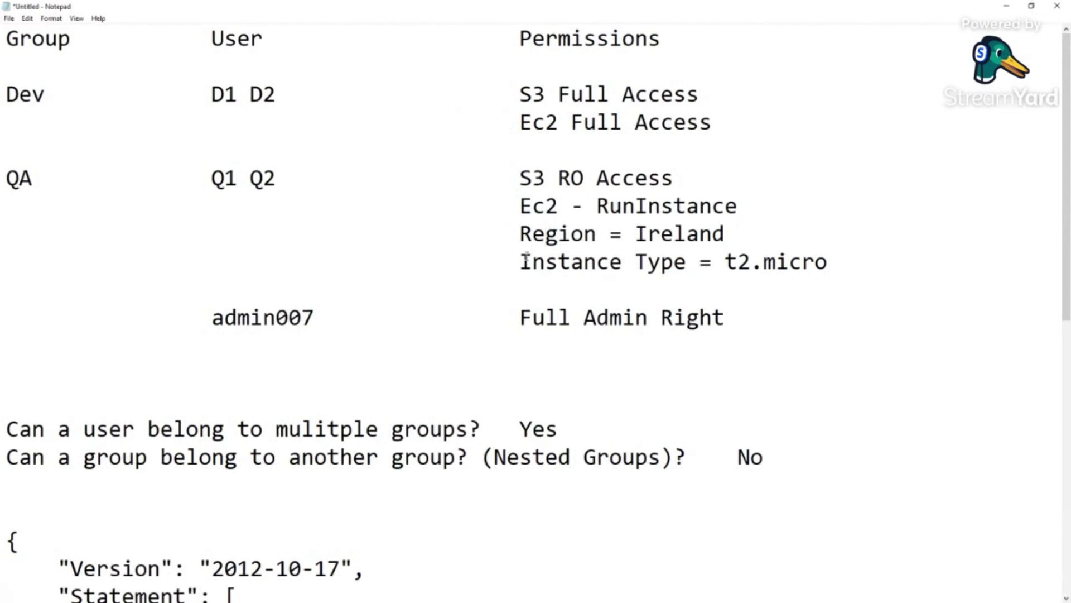
left_click_drag(521, 260, 856, 261)
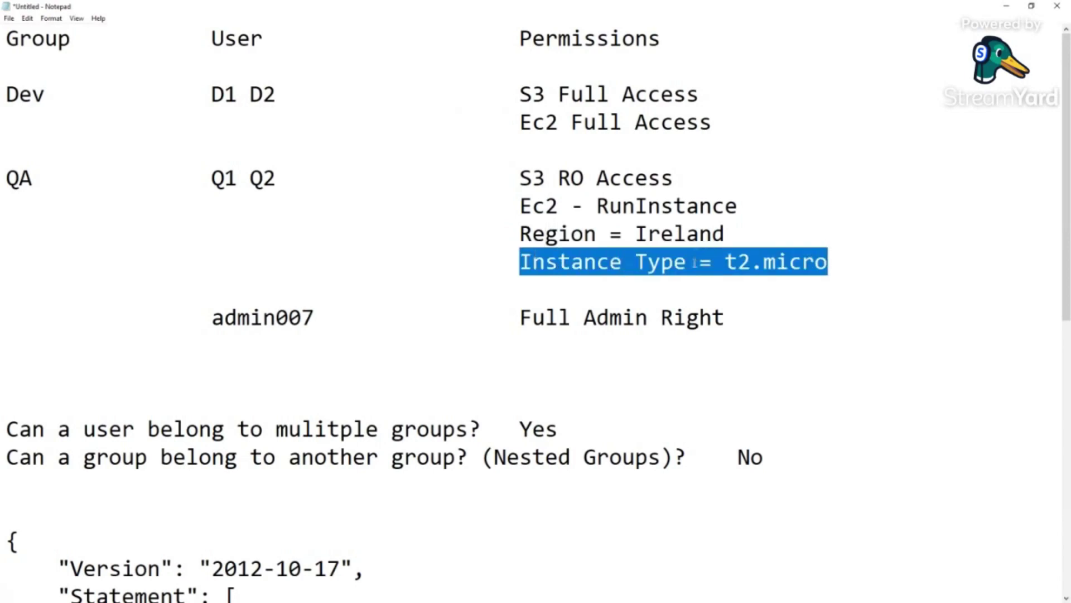
- Insert a blank line between the QA group's S3 RO Access and Ec2 - RunInstance entries, keeping the EC2 entry aligned in the Permissions column
left_click(514, 205)
key("Return")
key("Tab")
key("Tab")
key("Tab")
key("Tab")
key("Tab")
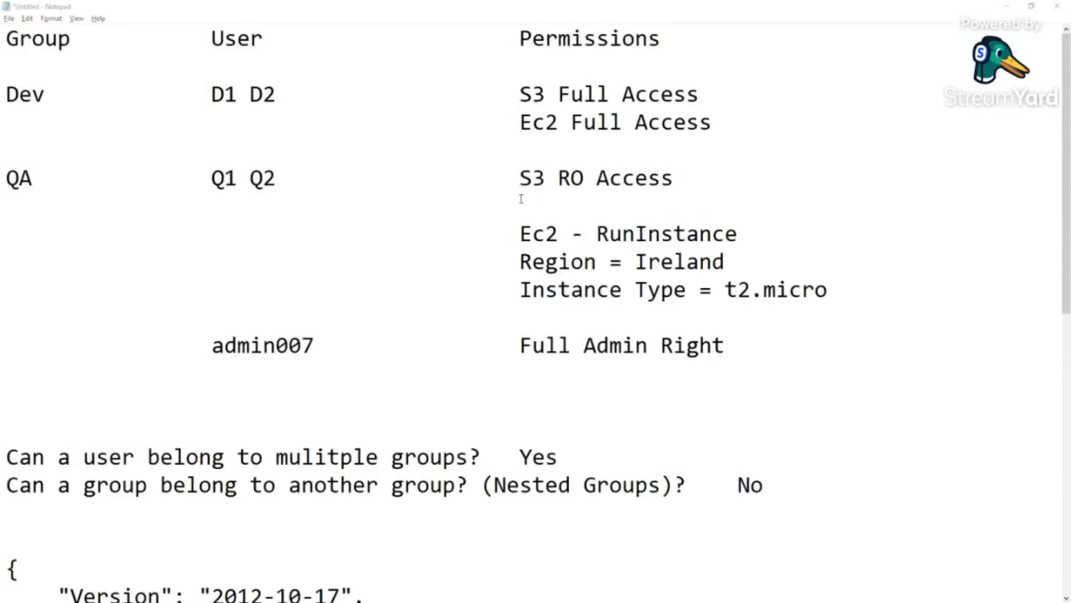
- Switch back to the IAM console in the browser and open the list of policies
key("alt+Tab")
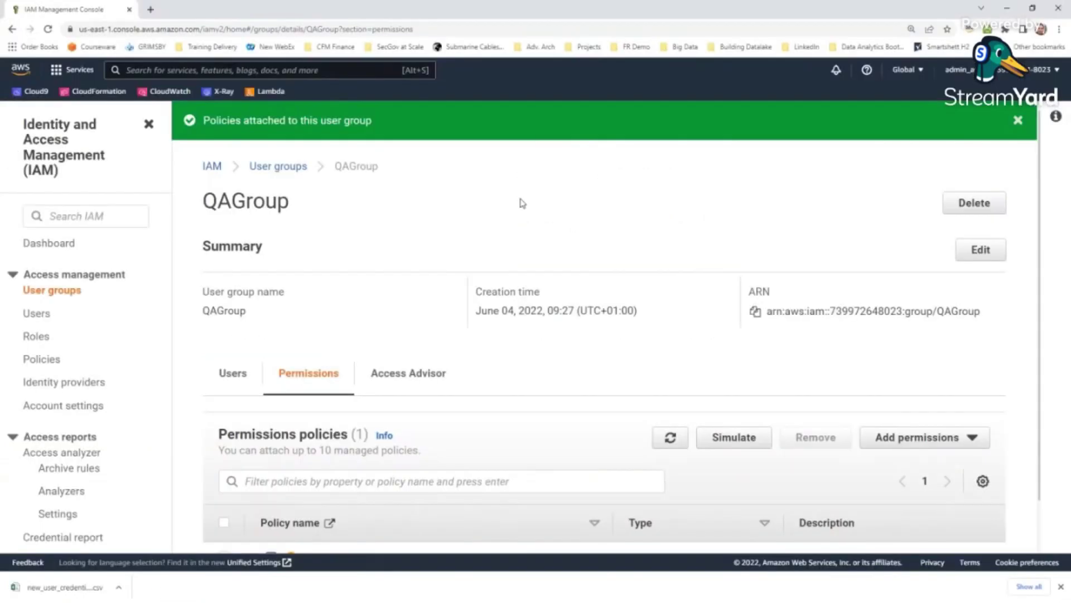
left_click(51, 360)
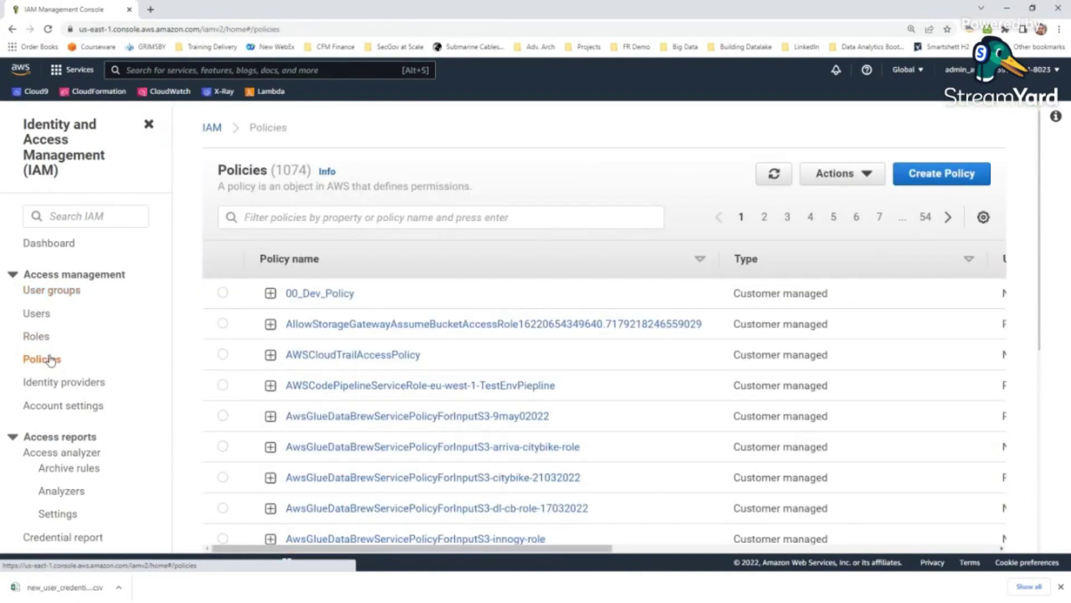
- Start creating a new policy in the visual editor and choose EC2 as its service
left_click(915, 182)
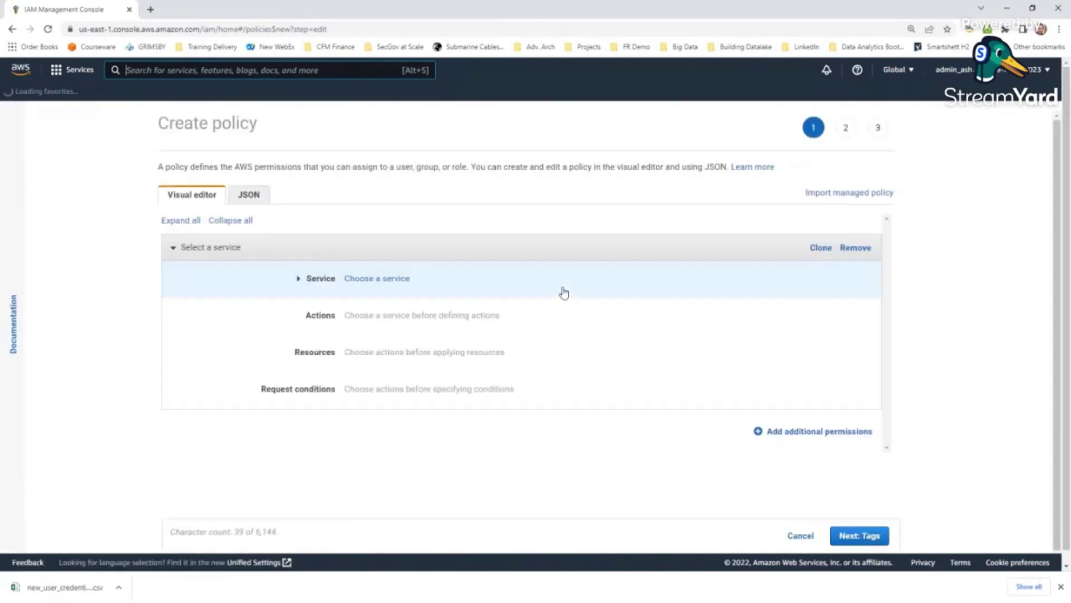
left_click(374, 286)
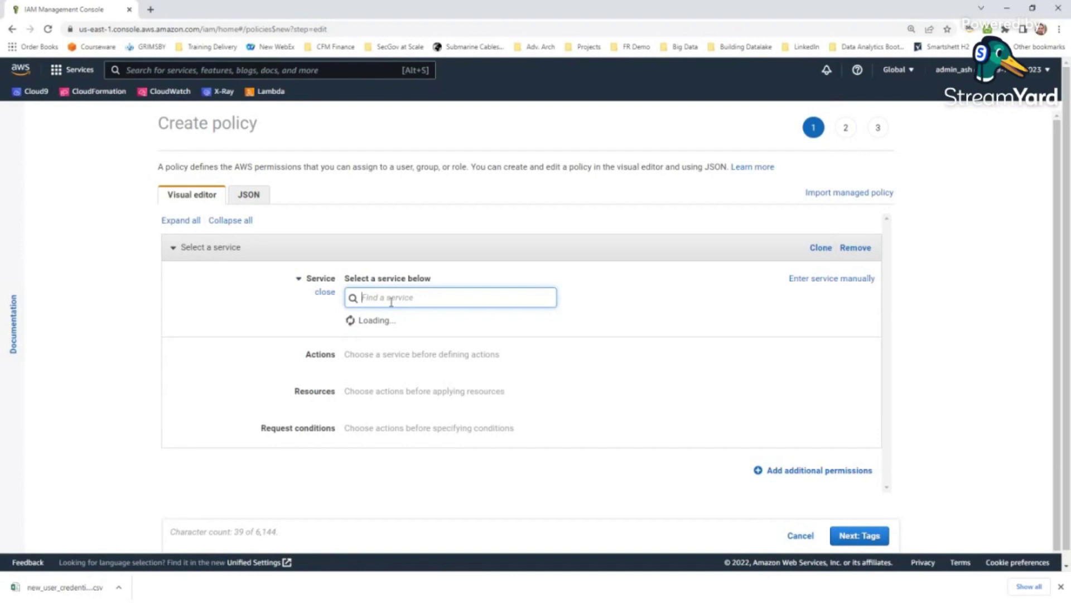
type("ec2")
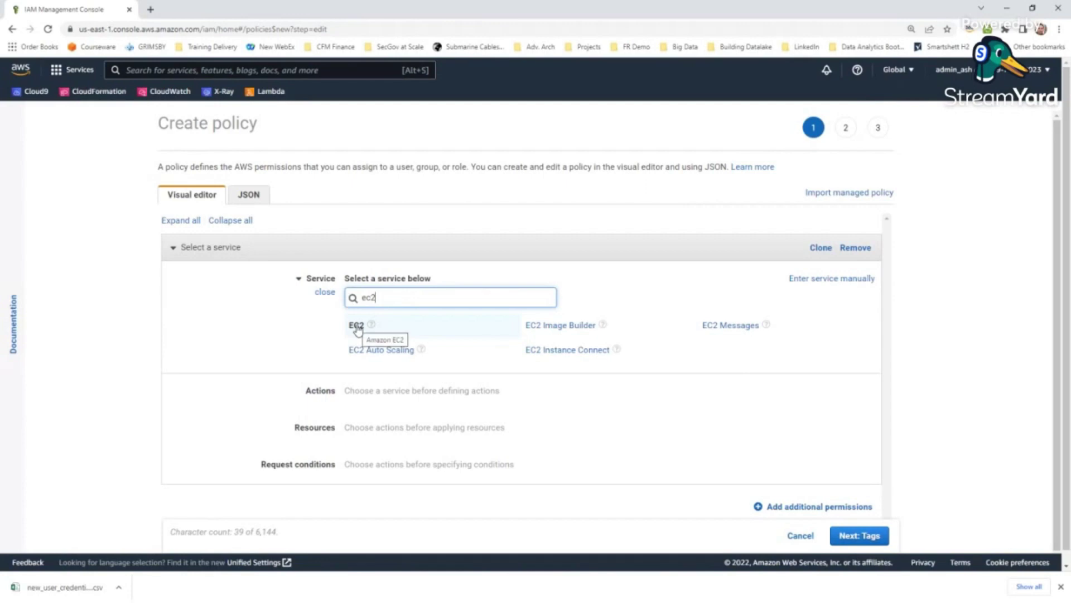
left_click(357, 326)
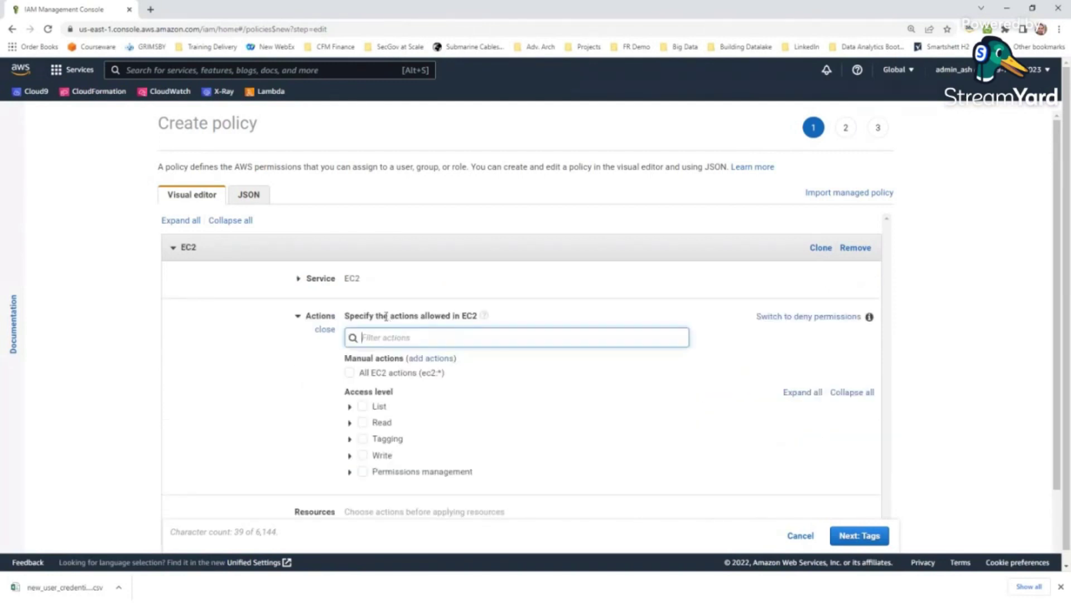
- Allow the EC2 RunInstances action in the policy and apply it to all resources
type("run")
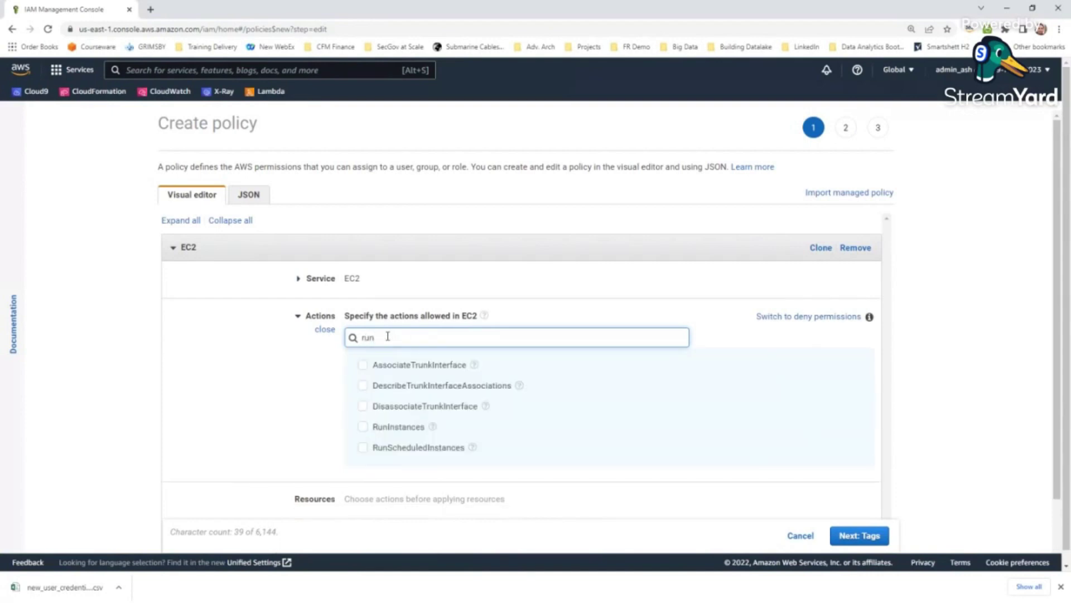
left_click(356, 432)
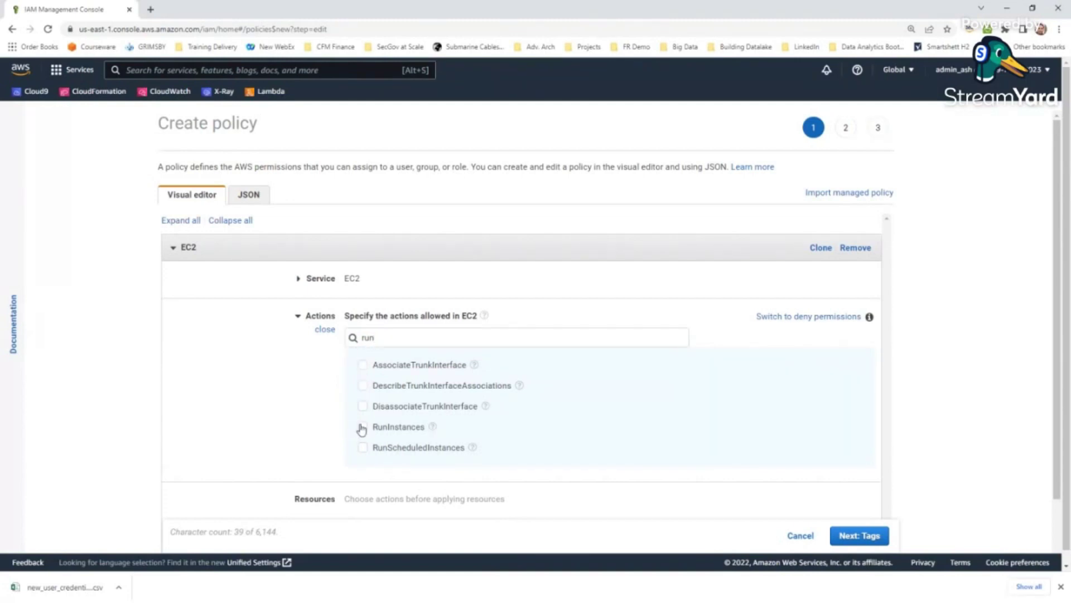
left_click(362, 428)
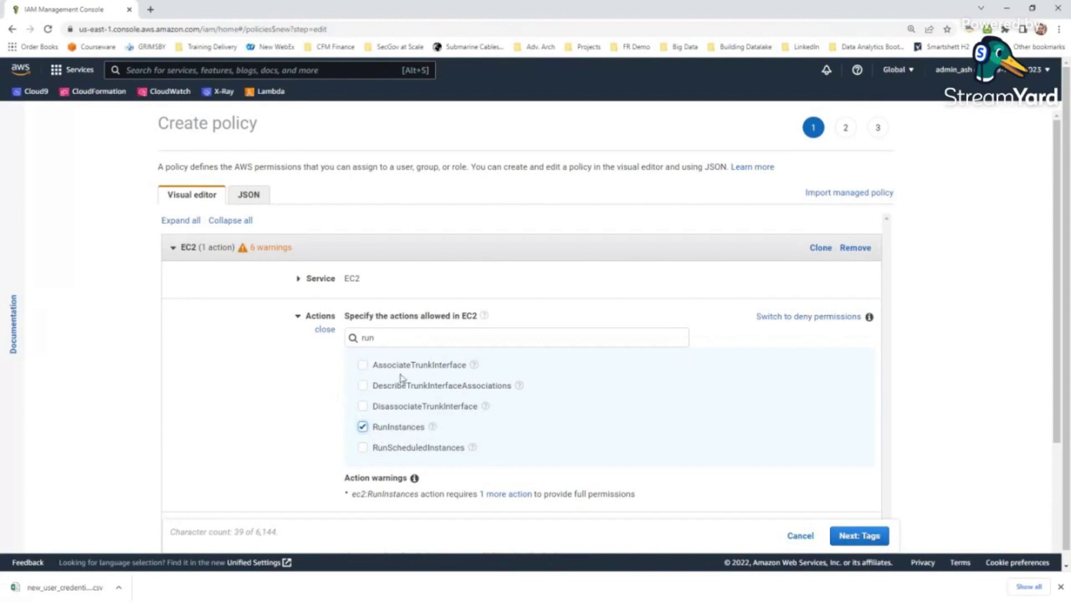
scroll(404, 437, "down", 3)
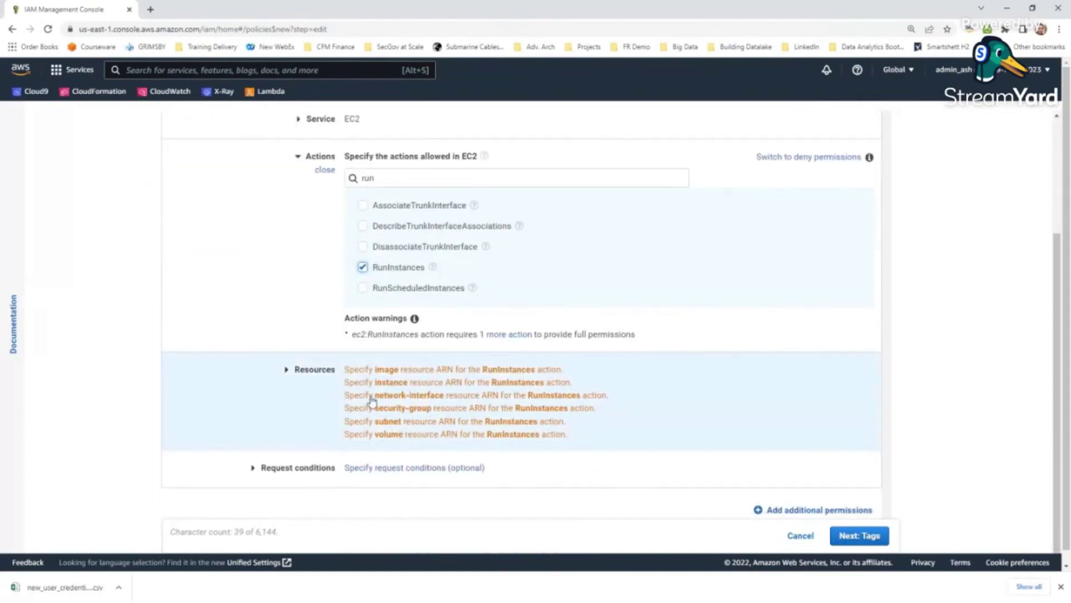
left_click(402, 406)
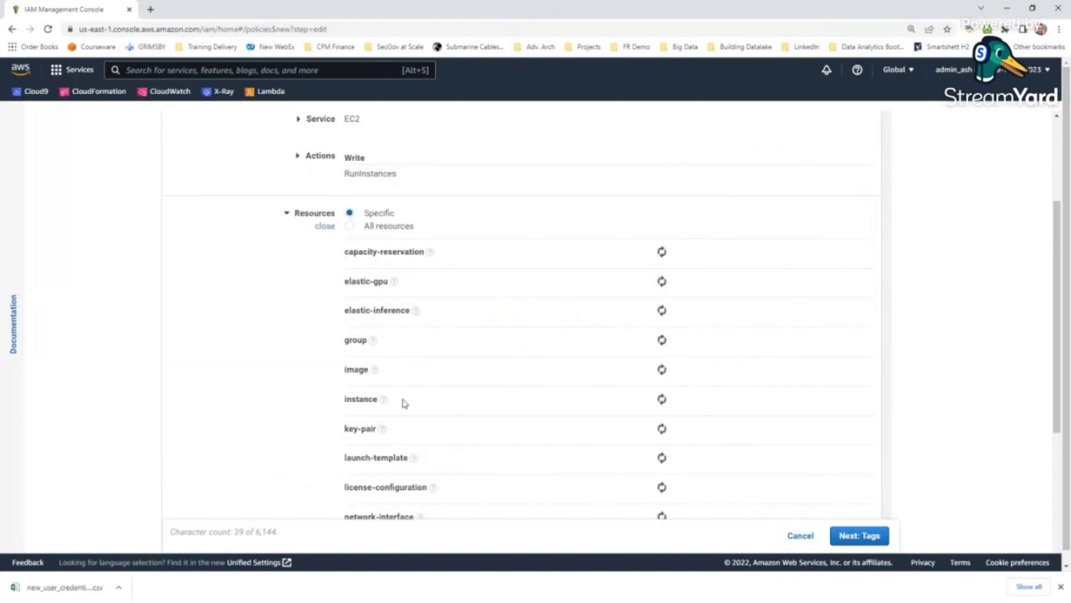
left_click(349, 227)
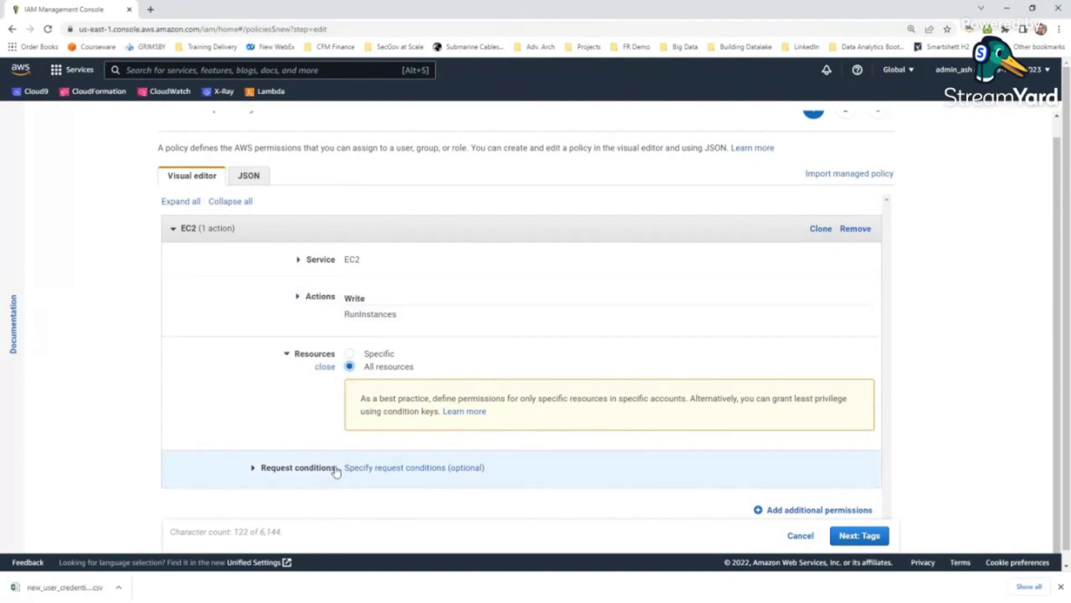
- Start a request condition for the EC2 permission and choose ec2:Region as its condition key
left_click(394, 470)
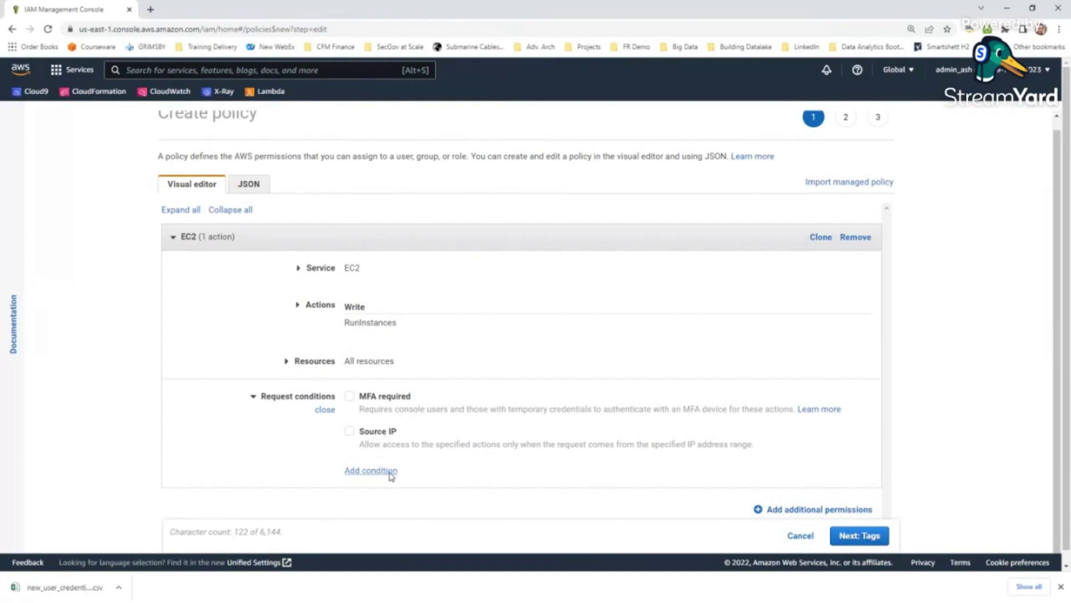
left_click(391, 473)
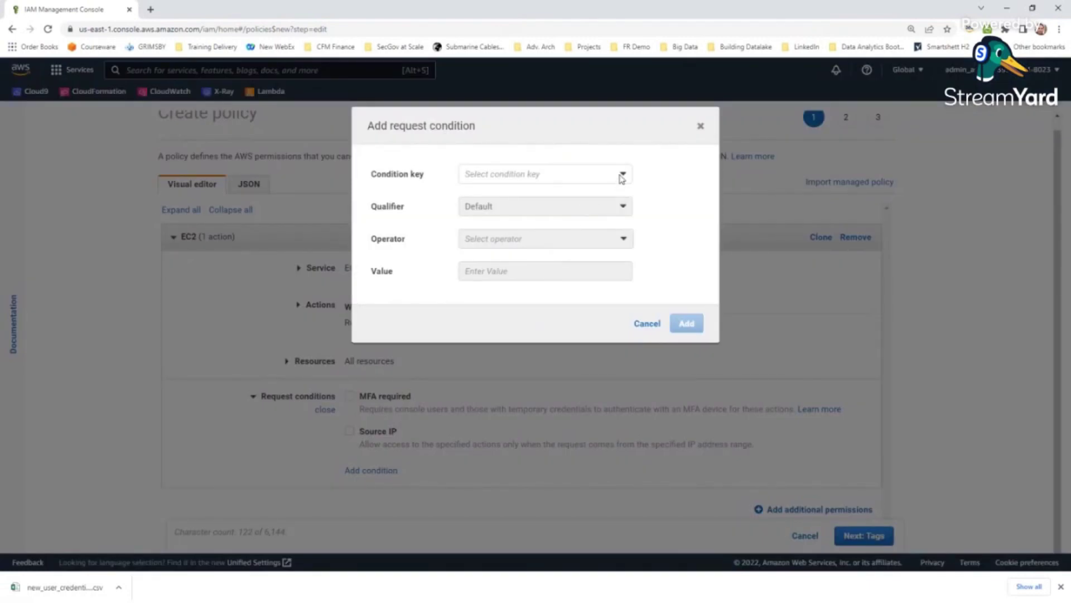
left_click(622, 175)
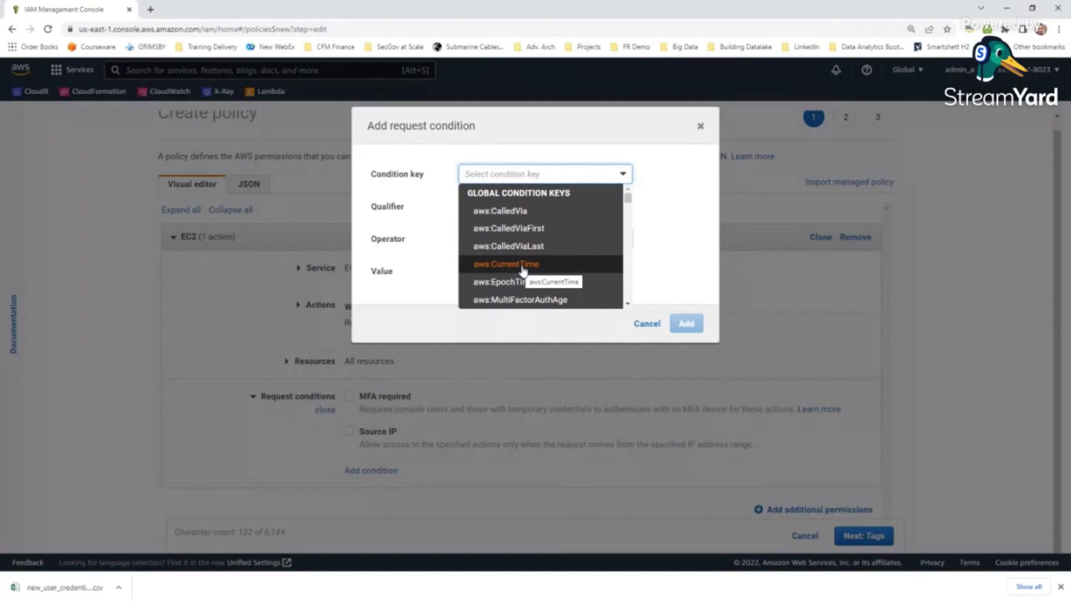
scroll(535, 259, "down", 3)
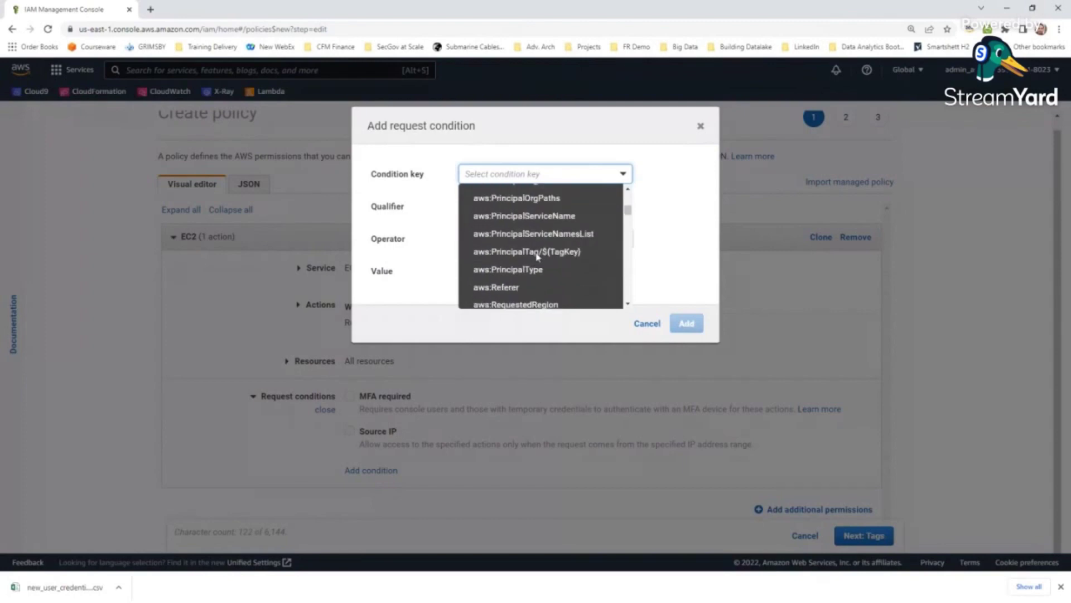
scroll(536, 255, "down", 6)
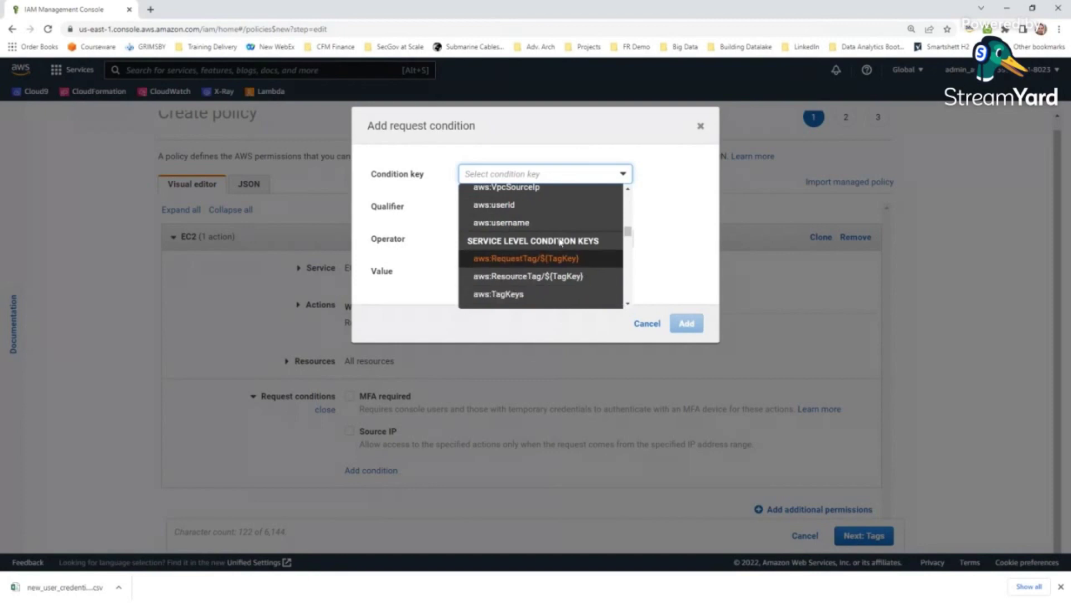
left_click(629, 304)
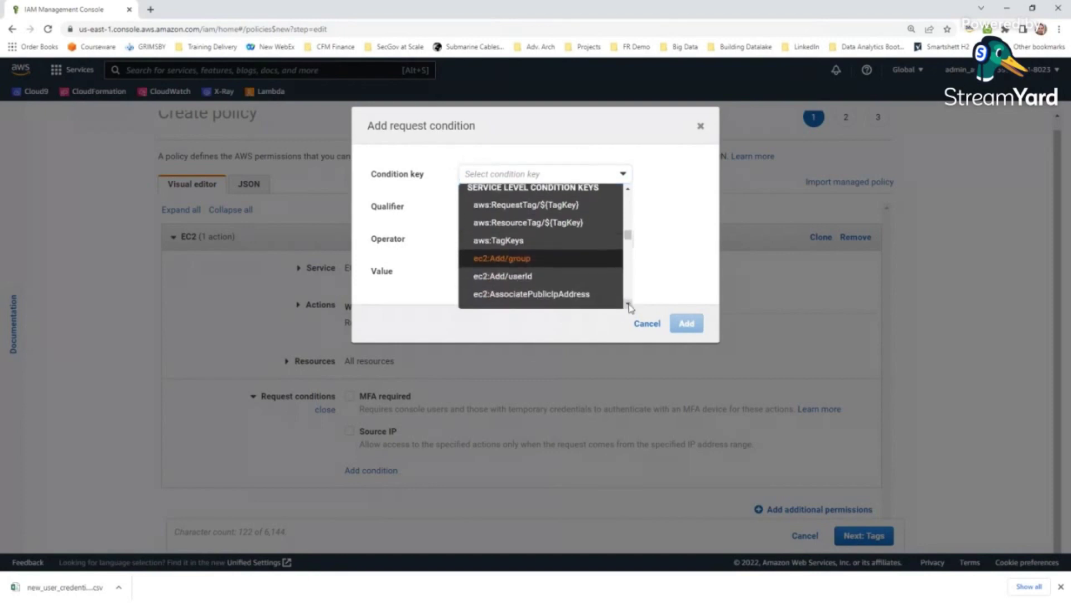
scroll(629, 307, "down", 5)
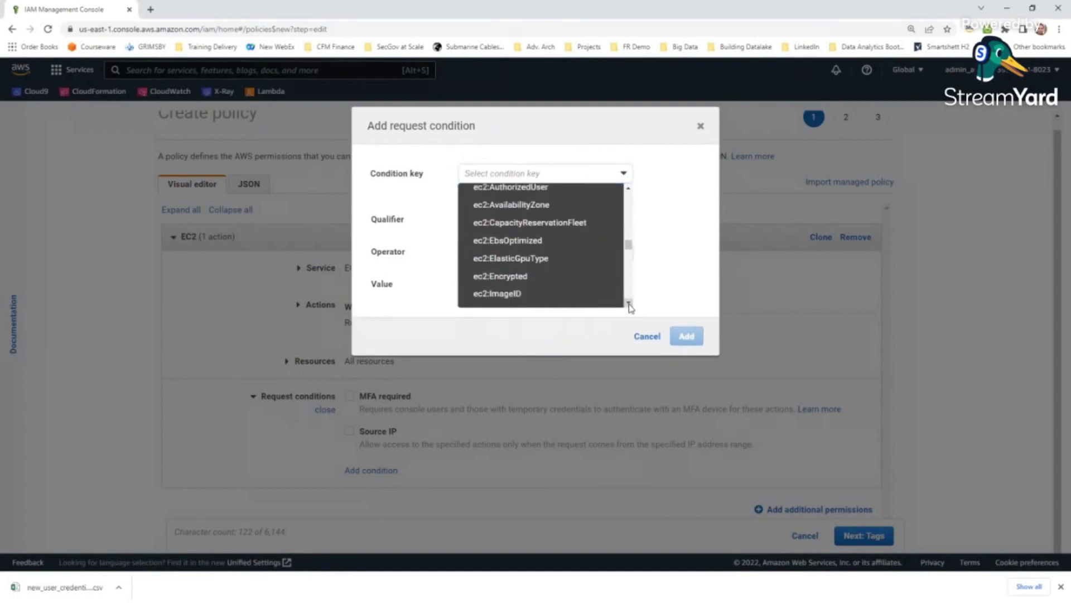
scroll(629, 306, "down", 4)
scroll(630, 306, "down", 5)
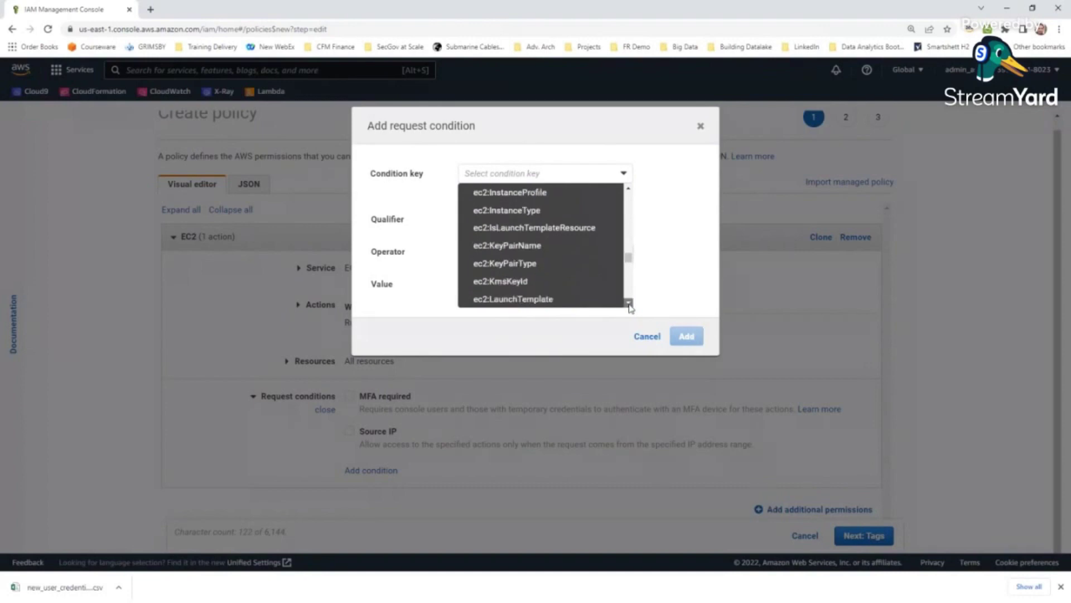
scroll(629, 307, "down", 3)
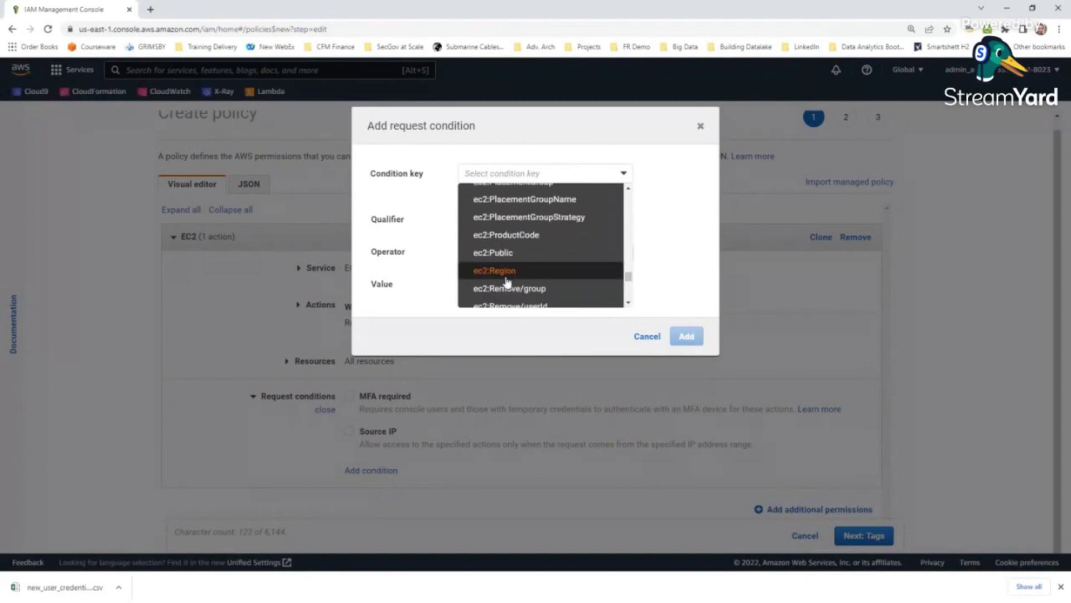
left_click(507, 273)
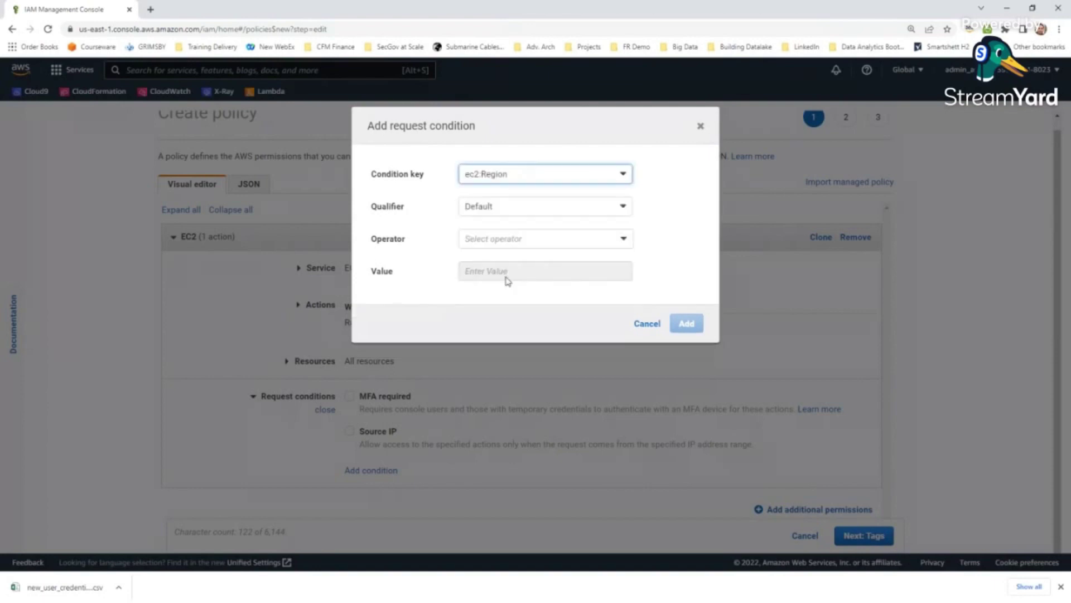
- Set the region condition's operator to StringEquals and its value to eu-west-1, and add the condition to the policy
left_click(507, 243)
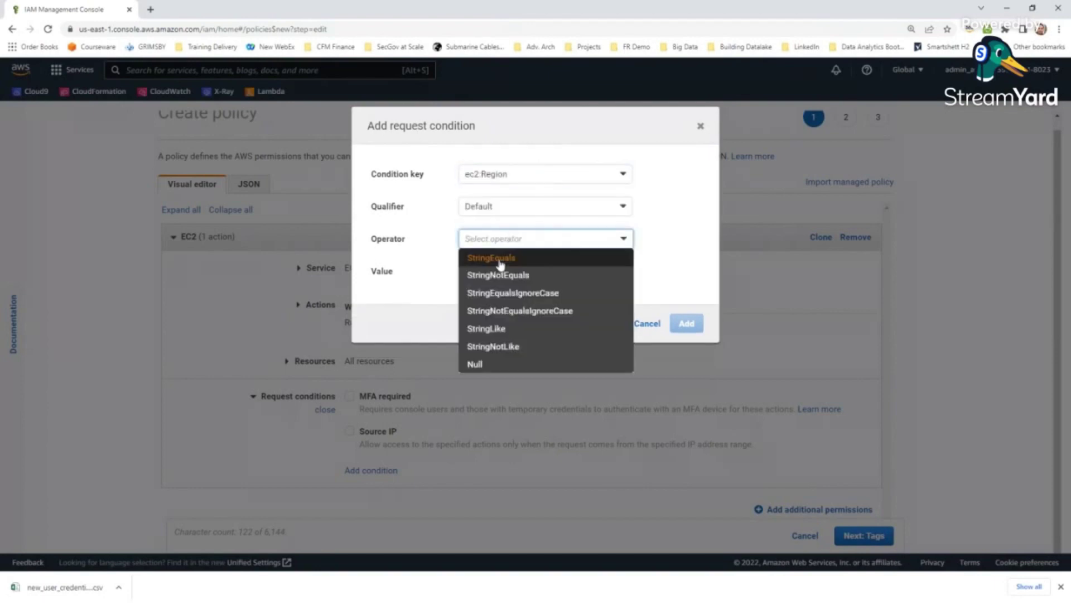
left_click(500, 259)
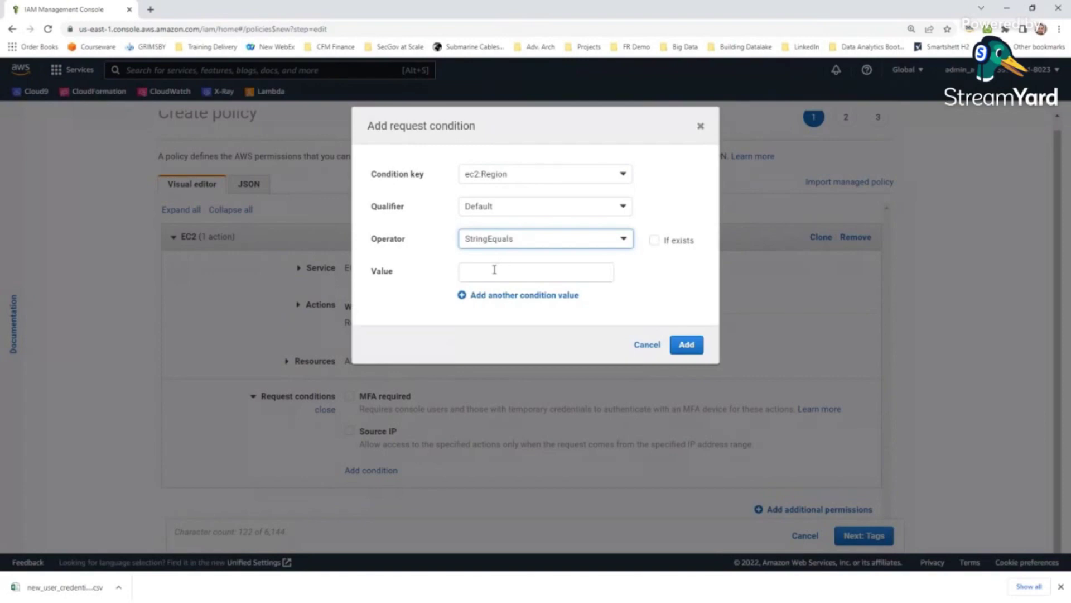
left_click(494, 269)
type("eu")
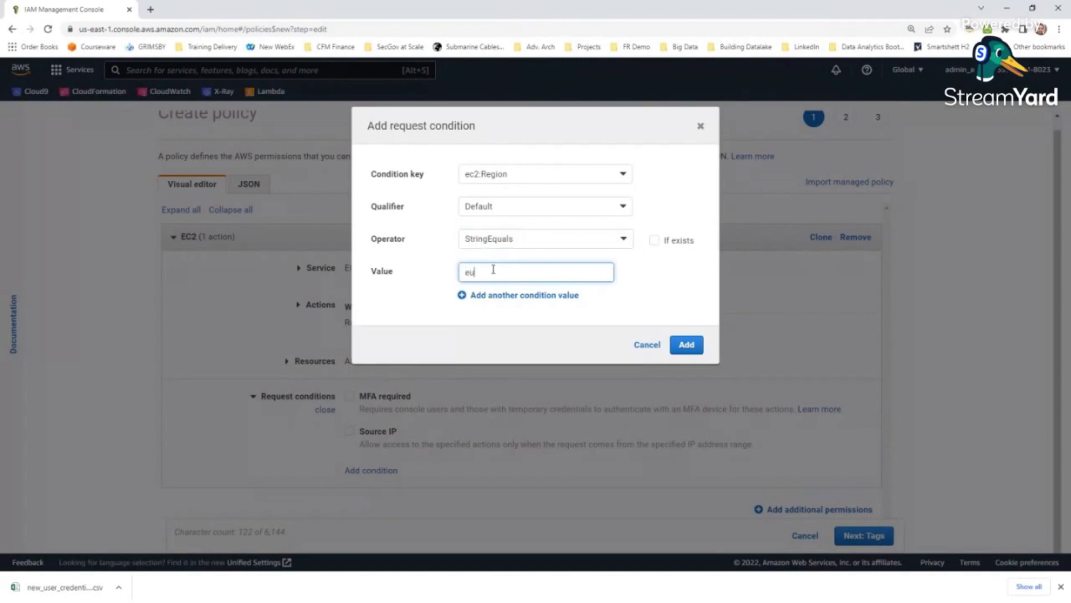
type("-west-1")
left_click(689, 346)
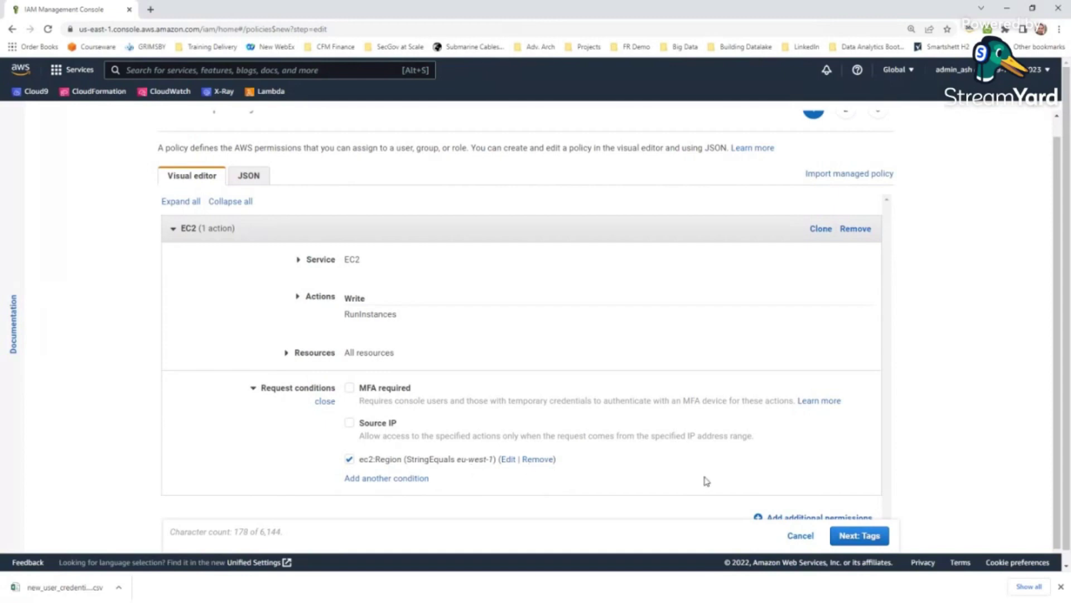
- Switch to the Notepad notes, highlight the QA group's instance type requirement, and return to the IAM console in the browser
key("alt+Tab")
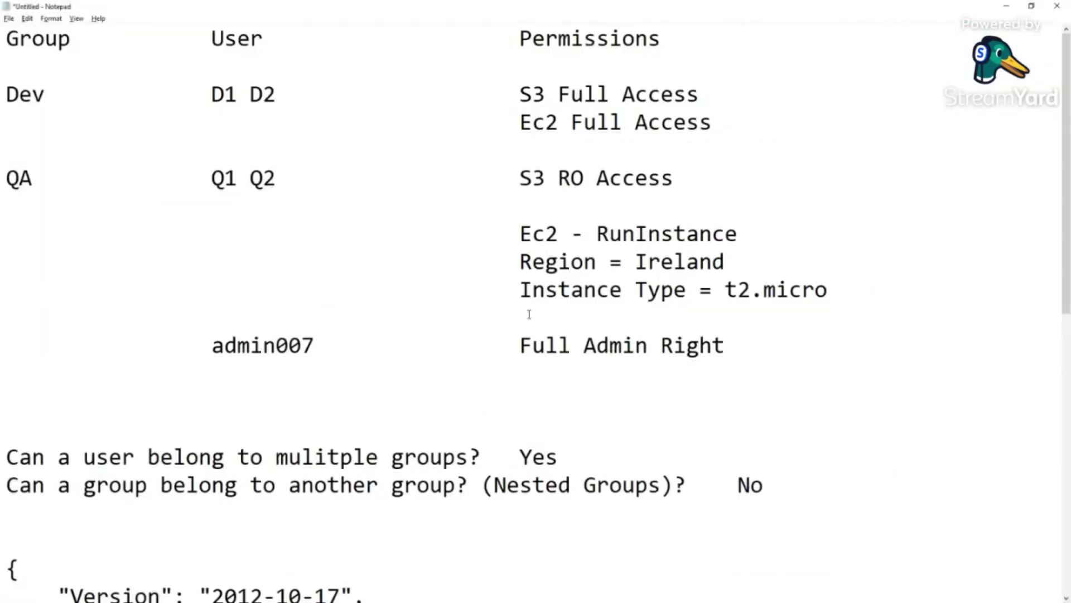
left_click_drag(521, 290, 830, 283)
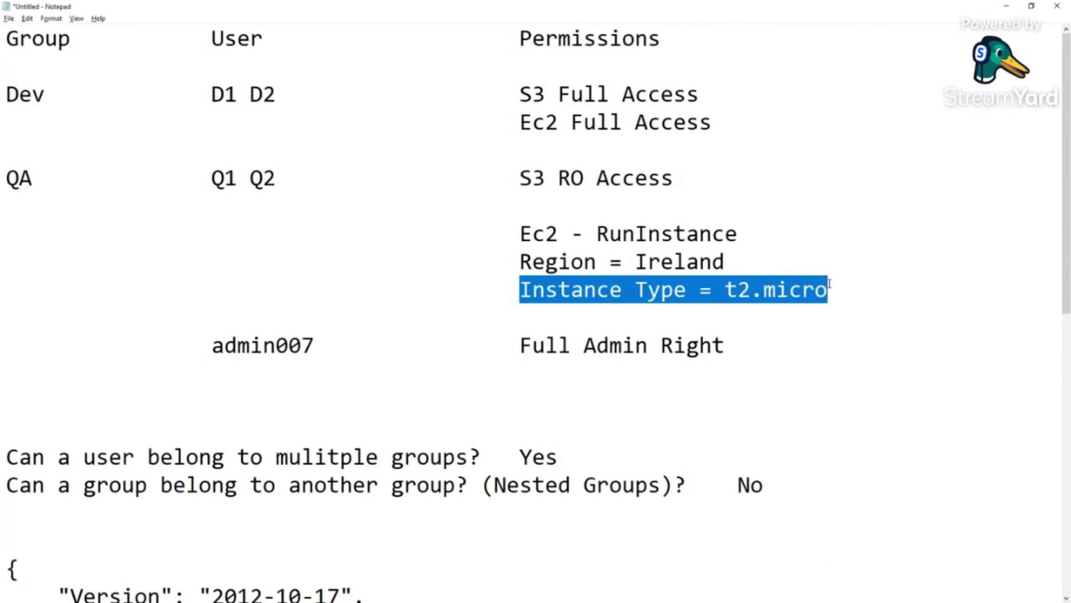
key("alt+Tab")
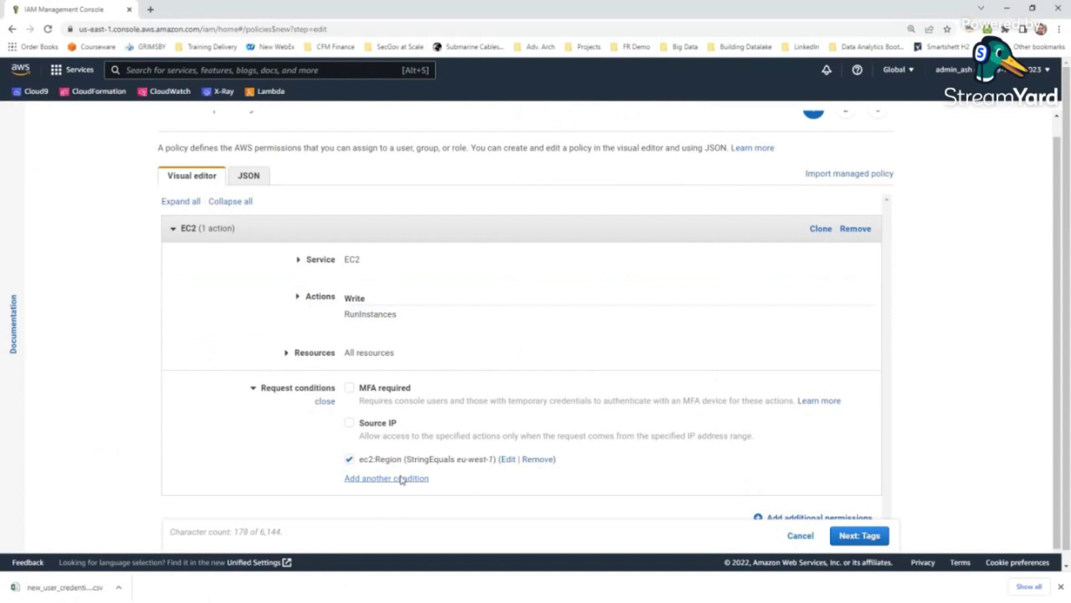
- Start another request condition for the EC2 permission and choose ec2:InstanceType as its condition key
left_click(401, 479)
left_click(558, 174)
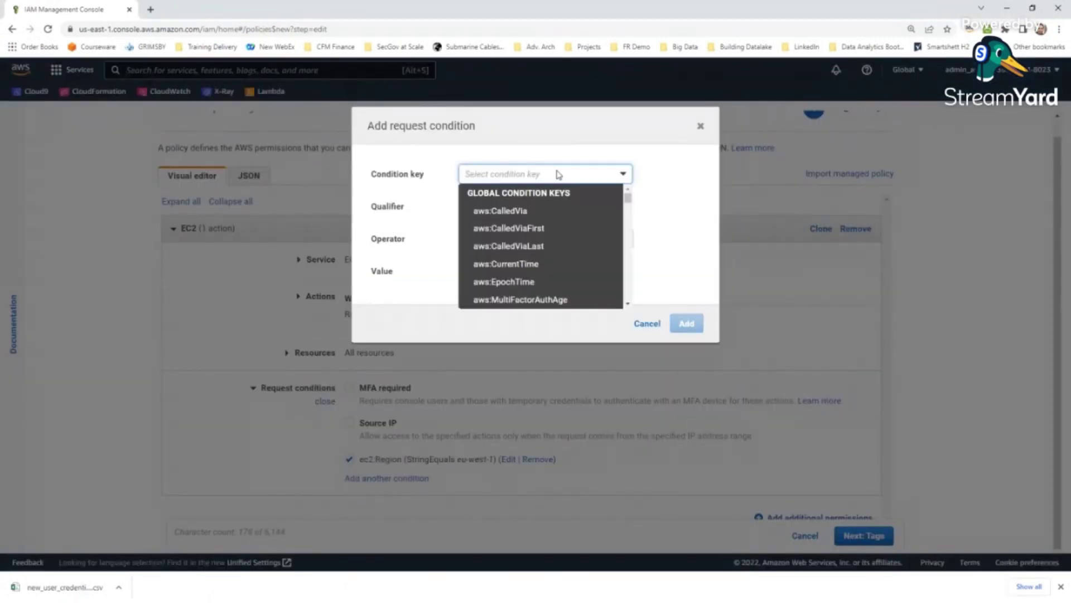
scroll(558, 176, "down", 5)
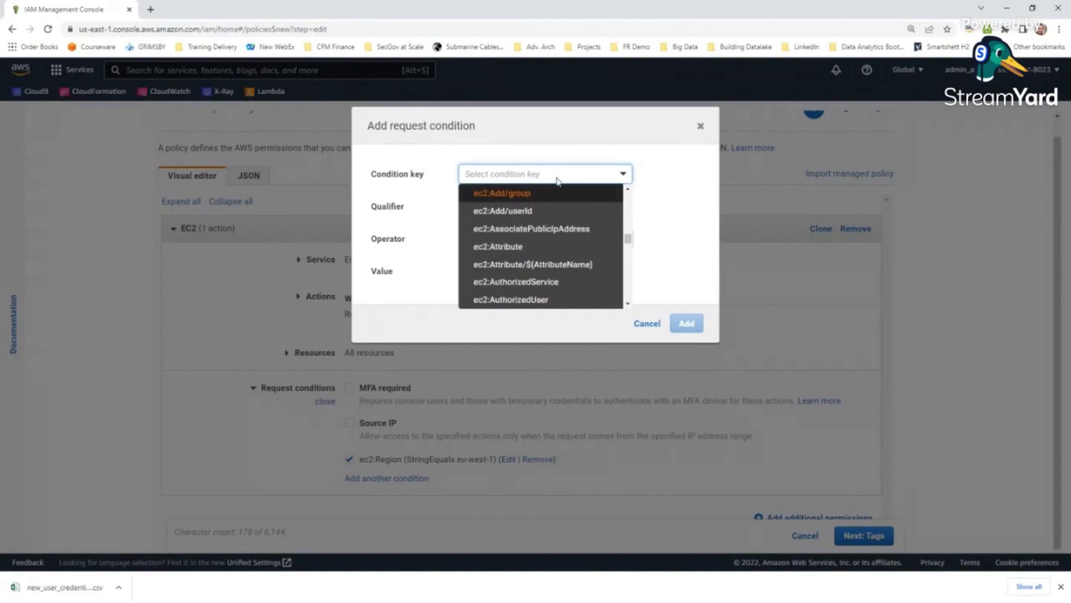
scroll(625, 307, "down", 3)
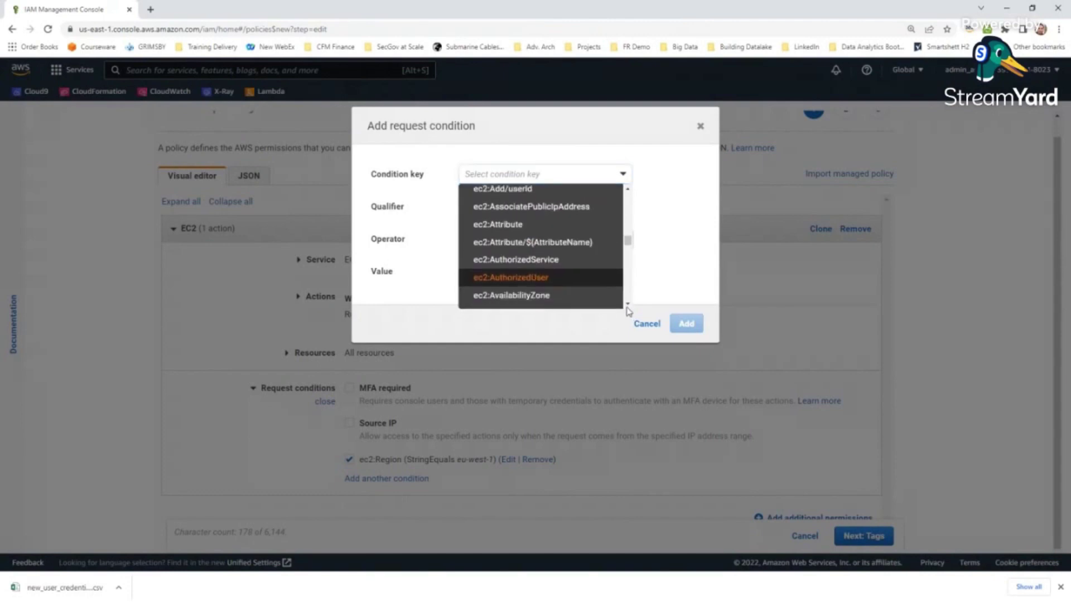
scroll(625, 307, "down", 4)
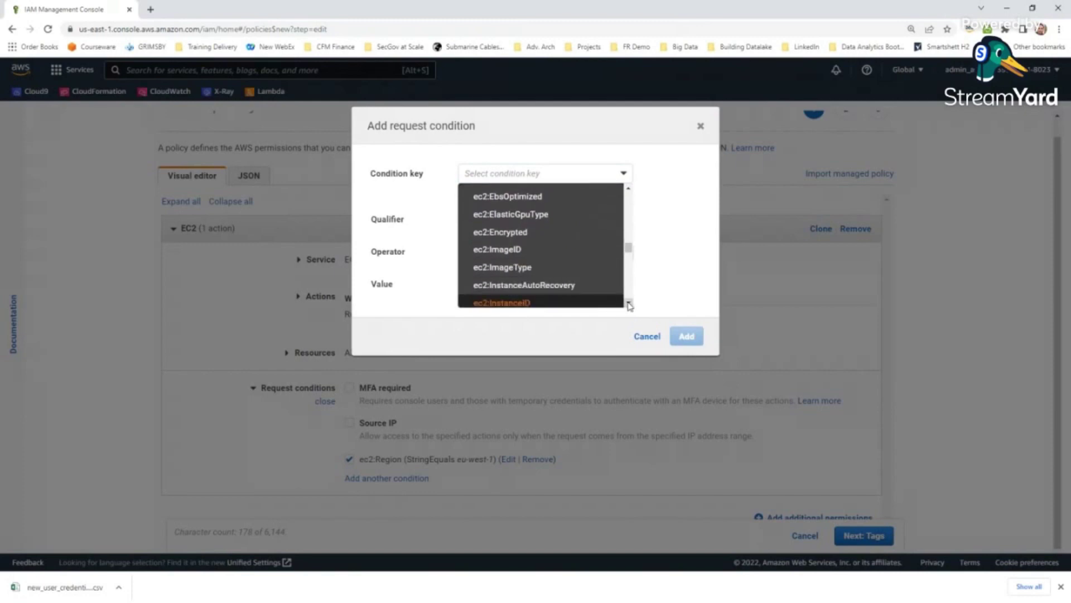
scroll(629, 305, "down", 3)
scroll(628, 305, "down", 2)
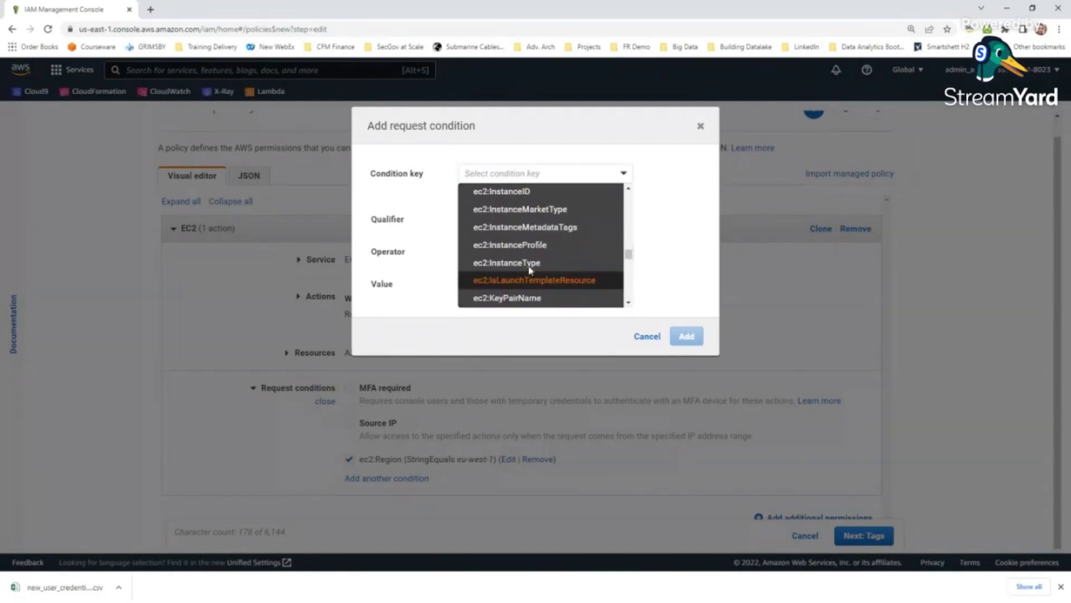
left_click(512, 265)
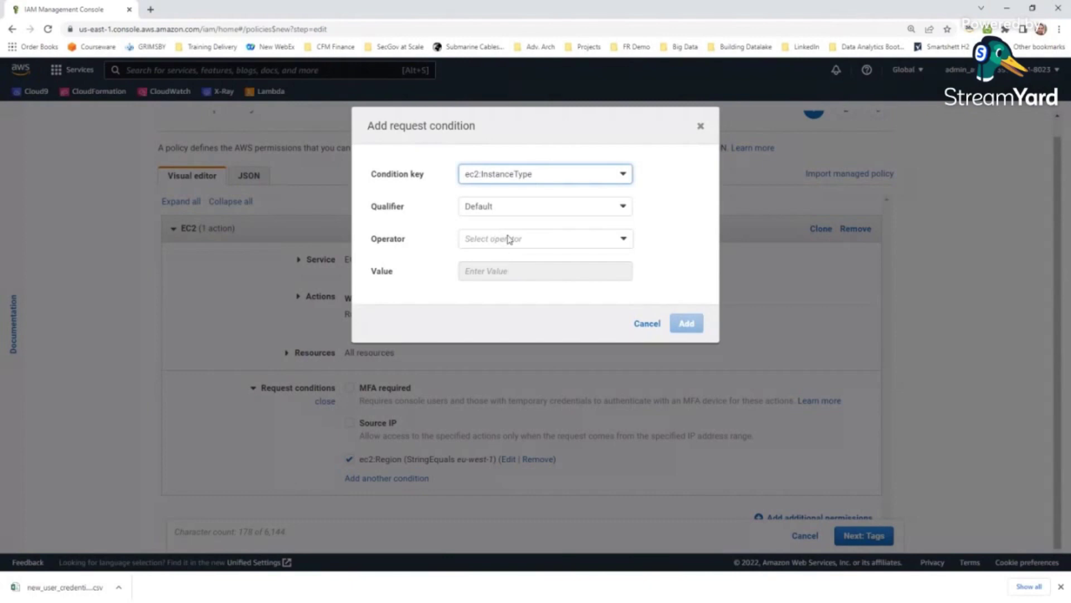
- Set the instance type condition's operator to StringEquals and its value to t2.micro
left_click(509, 238)
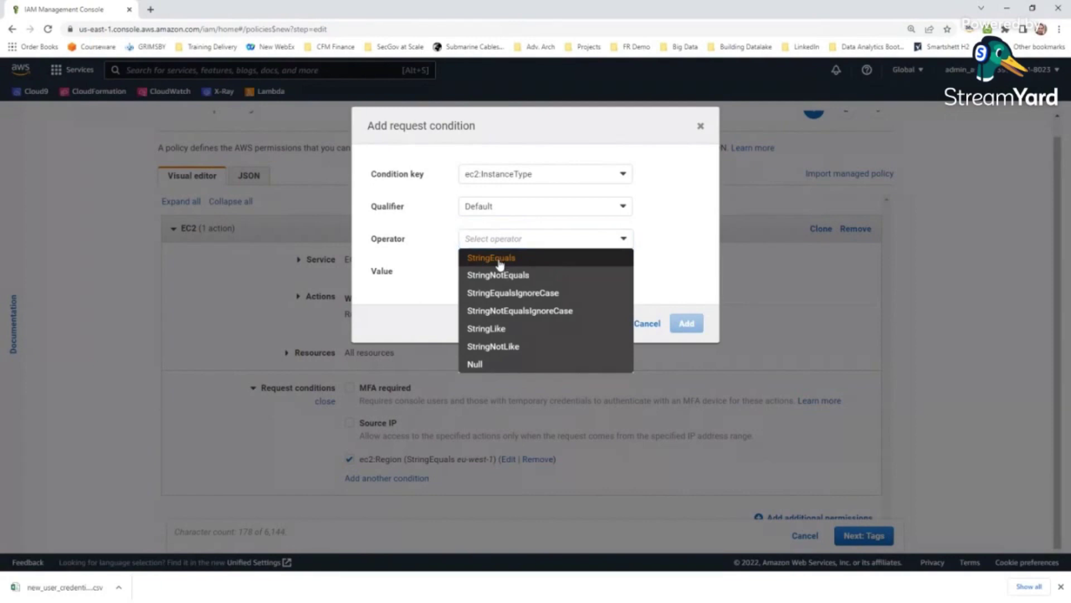
left_click(500, 261)
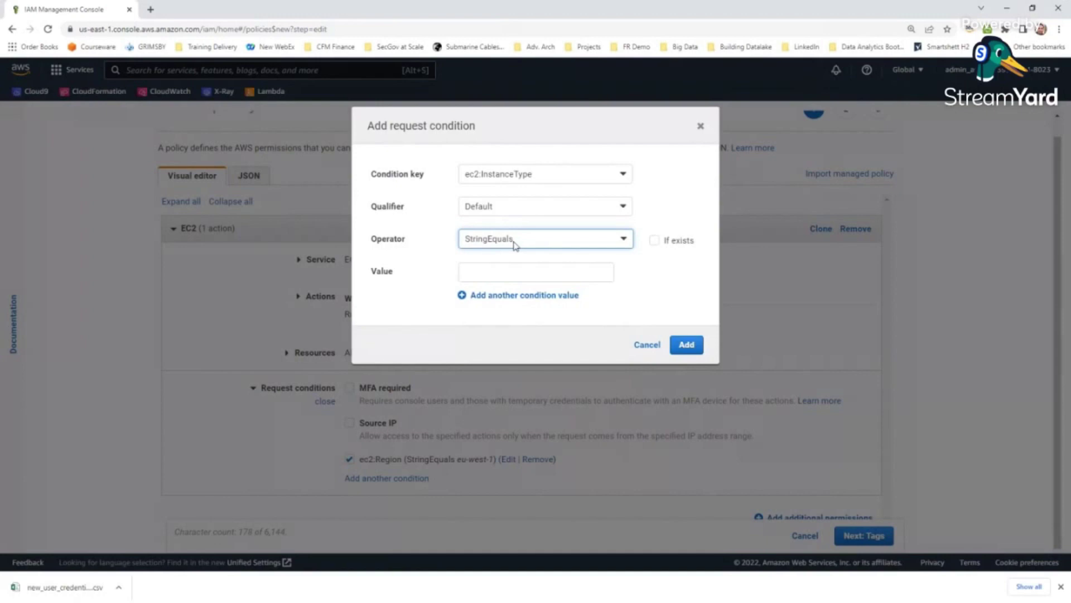
left_click(498, 272)
type("t2.micro")
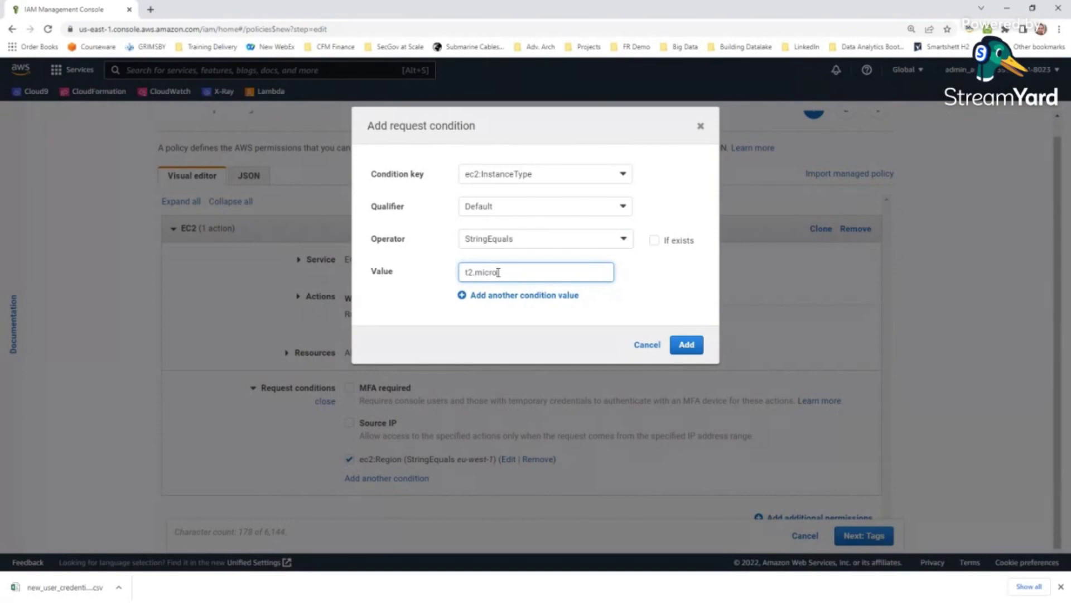
- Change the instance type condition to operator StringLike with value t2.* and add it to the policy
left_click(621, 241)
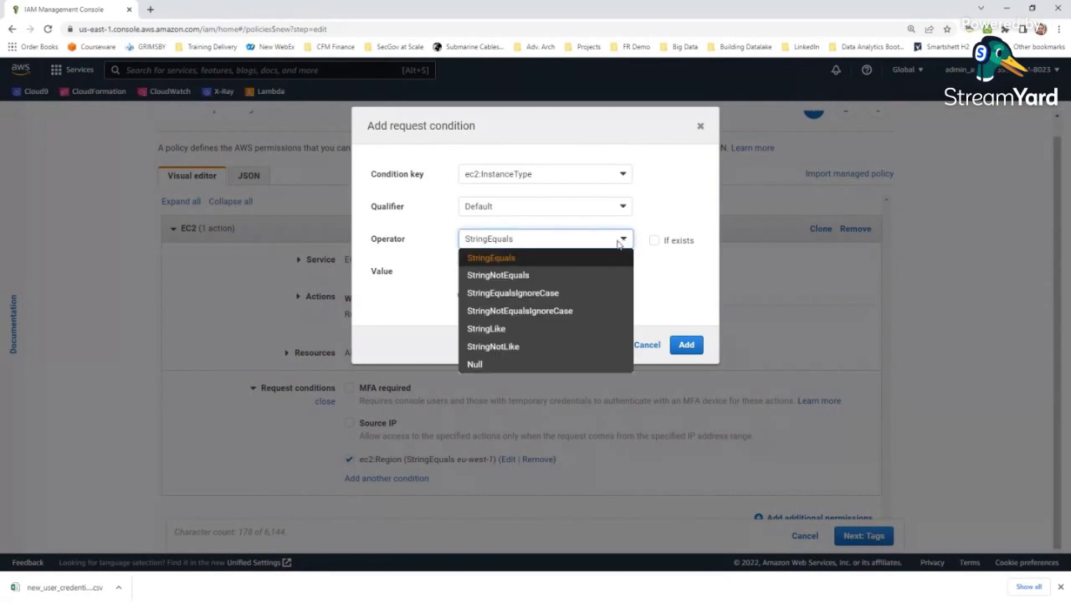
left_click(481, 335)
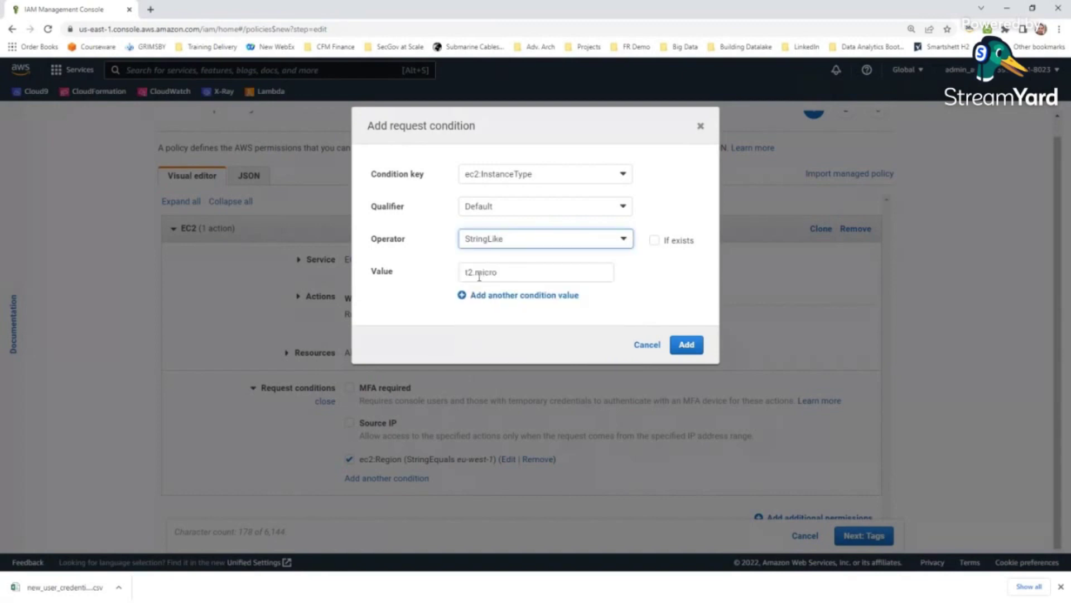
left_click_drag(476, 274, 526, 275)
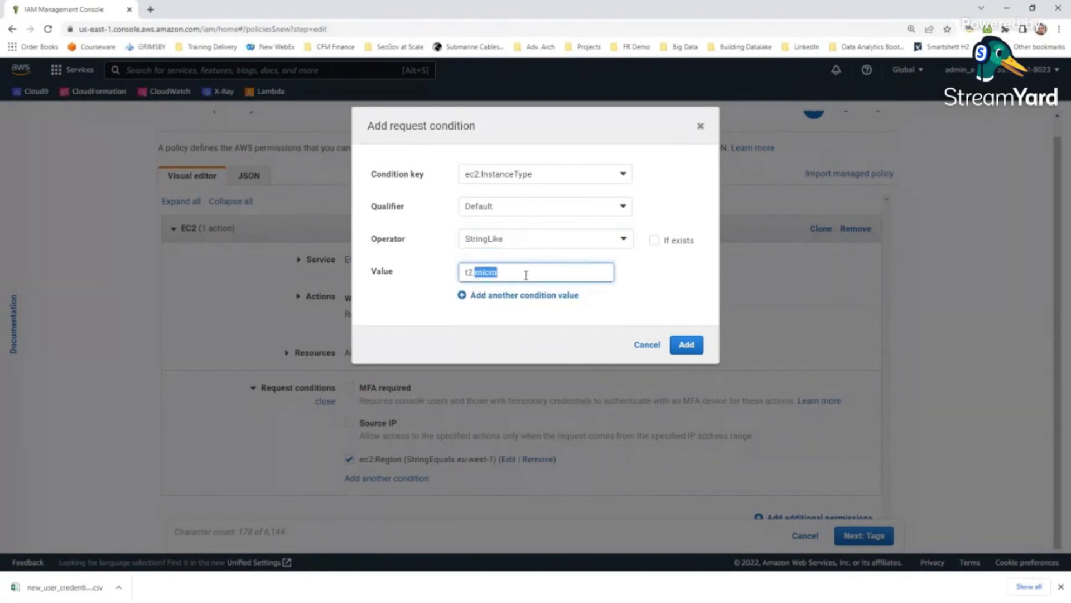
type("*")
left_click(687, 345)
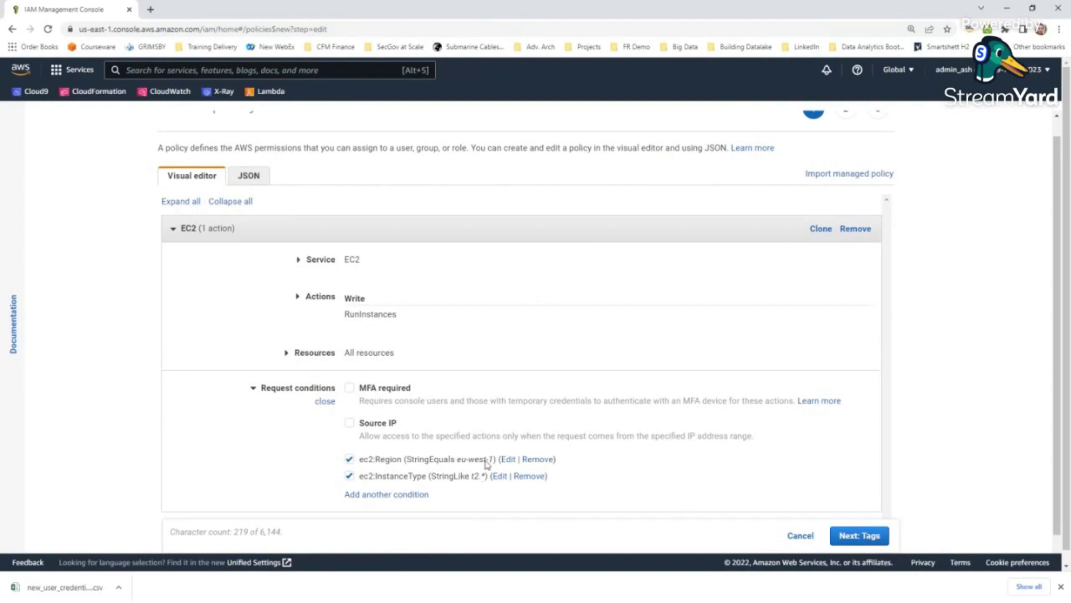
- Proceed to the policy review without adding tags, name the policy 00_t2_Only, and create it
scroll(874, 508, "down", 1)
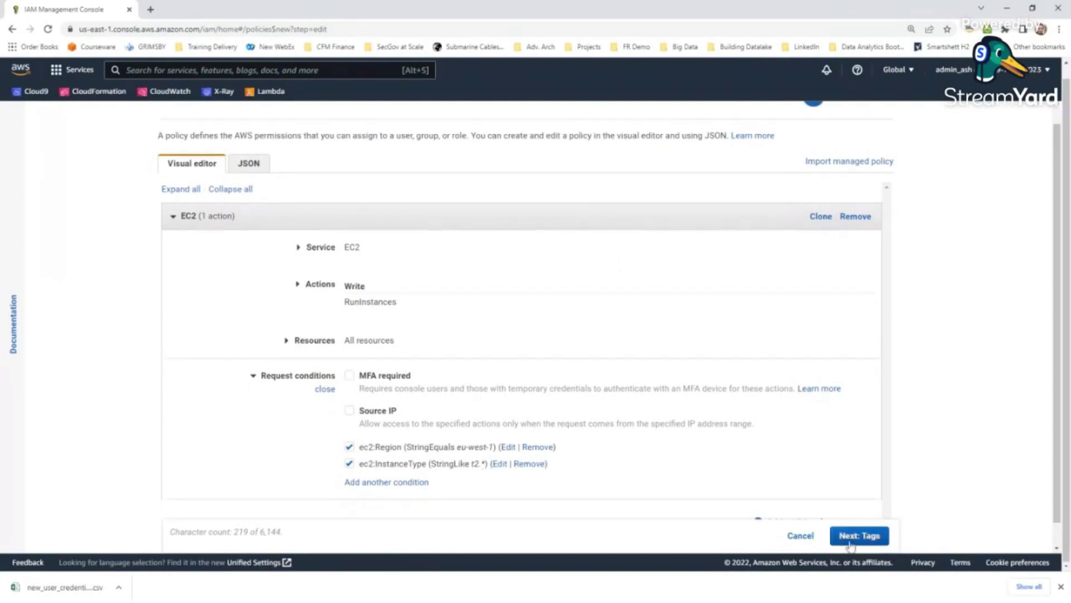
left_click(840, 530)
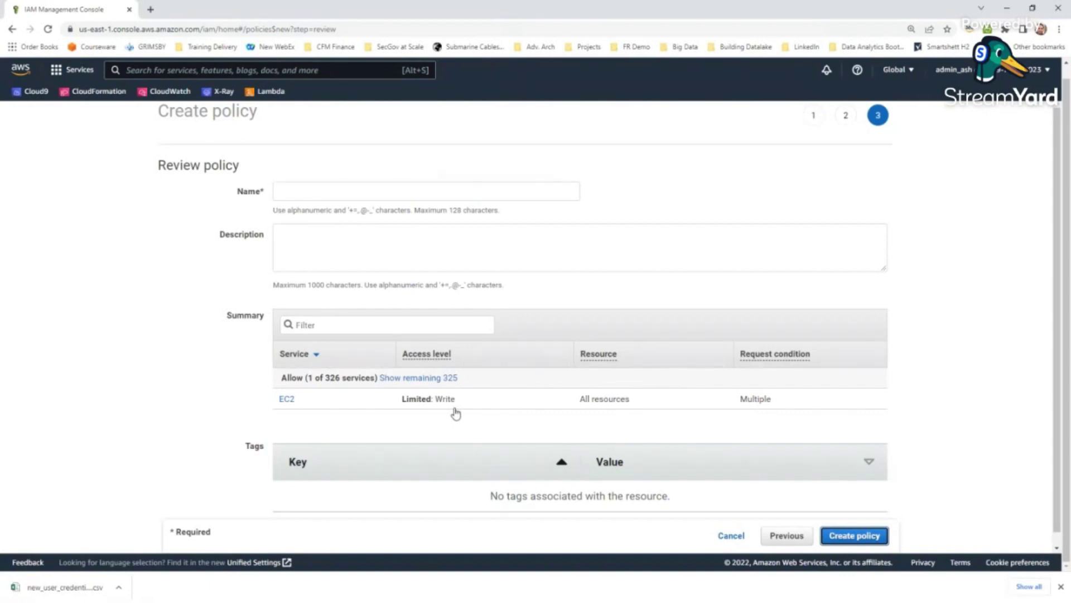
scroll(457, 378, "down", 1)
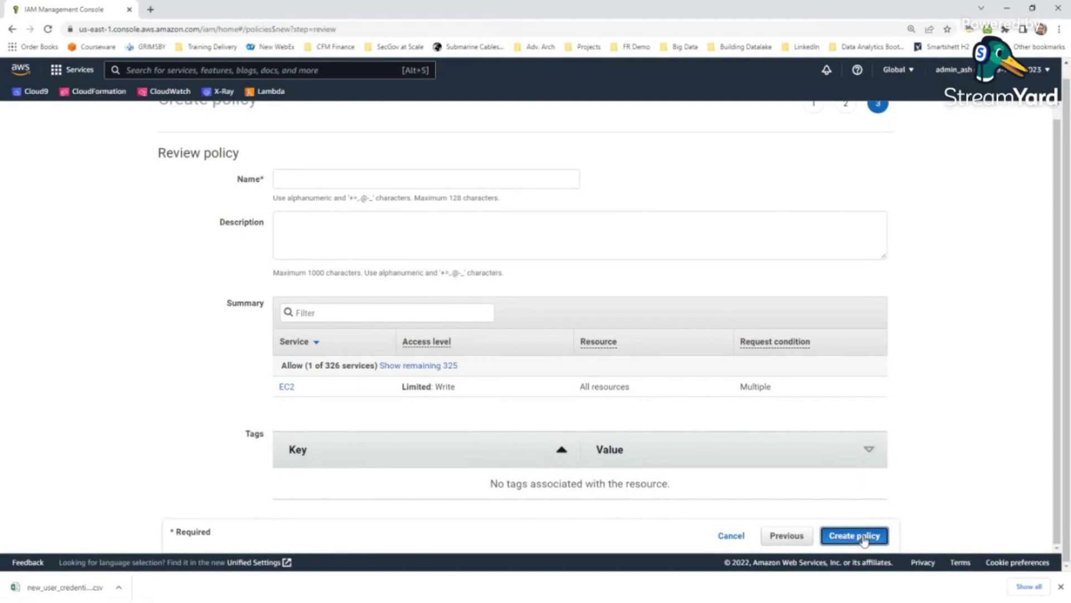
left_click(864, 537)
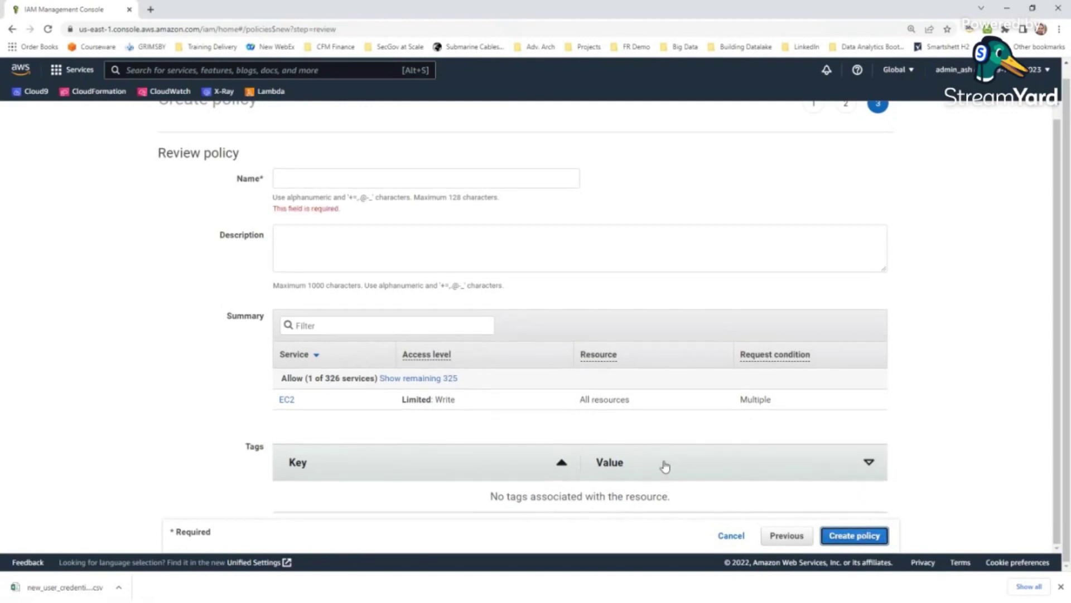
left_click(306, 177)
type("00_")
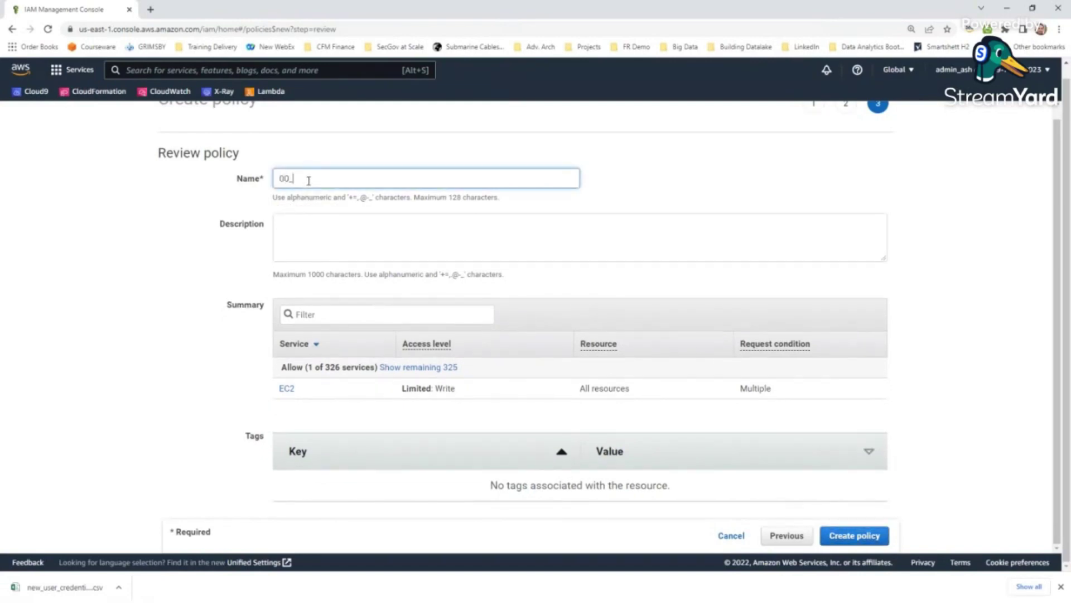
type("t2_Only")
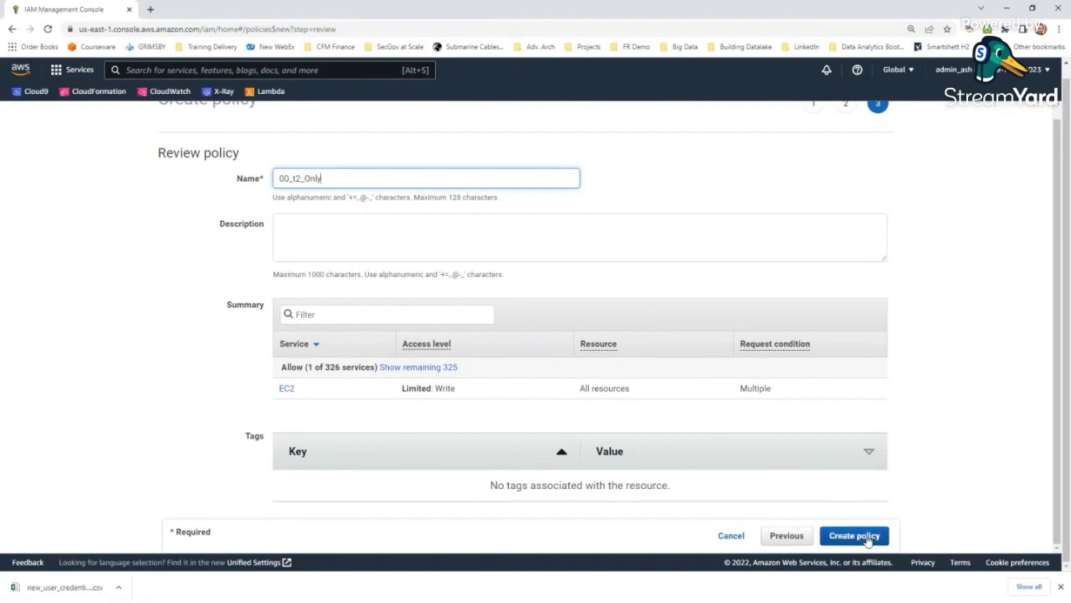
left_click(868, 539)
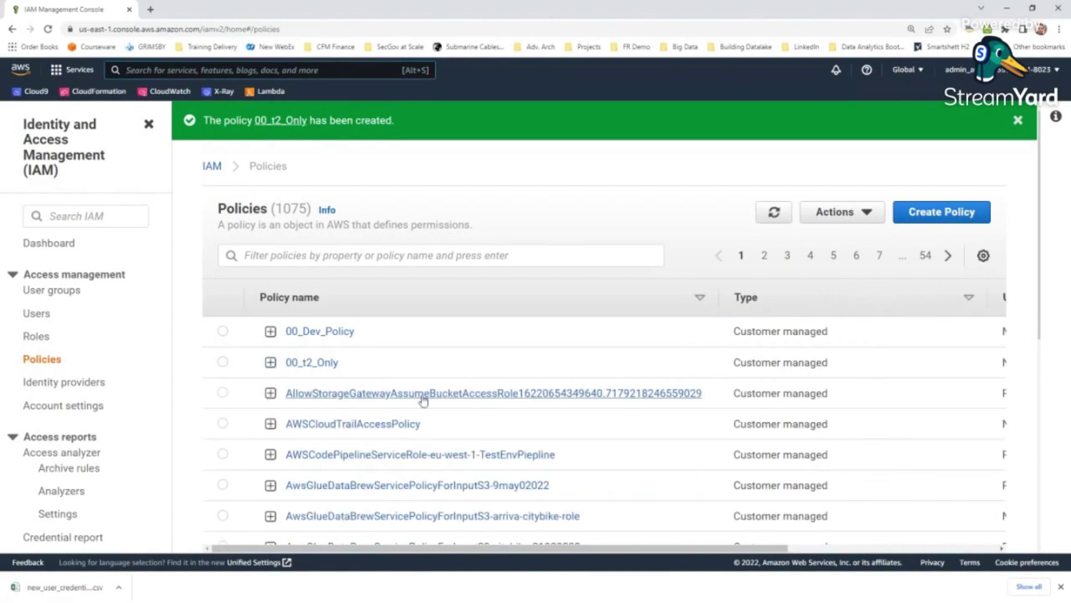
- Copy the JSON of the 00_t2_Only policy and paste it into the Notepad notes below the group questions
left_click(270, 363)
left_click(888, 400)
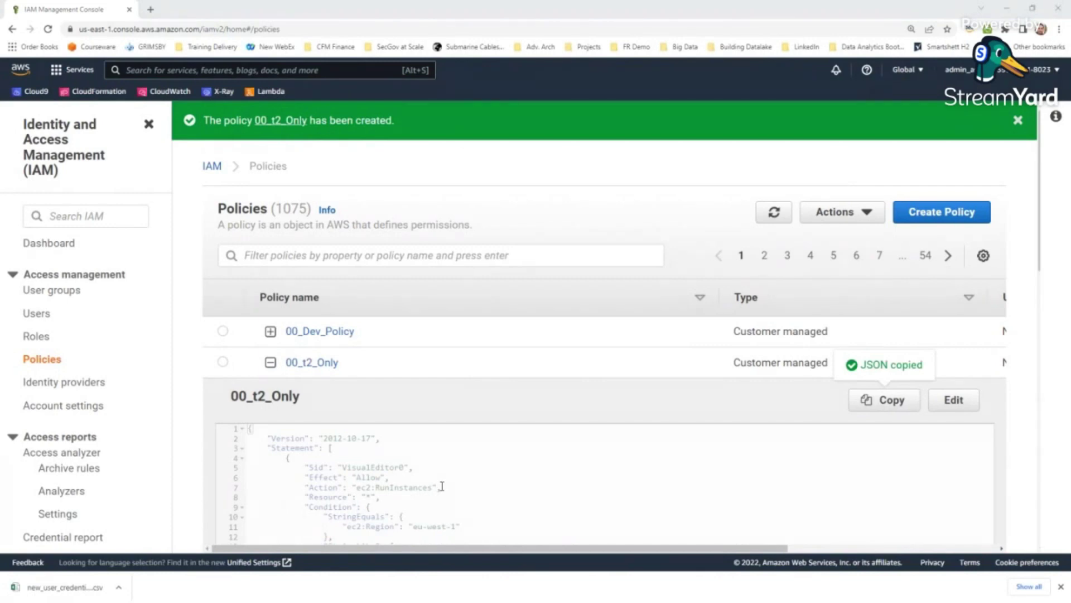
key("alt+Tab")
left_click(214, 533)
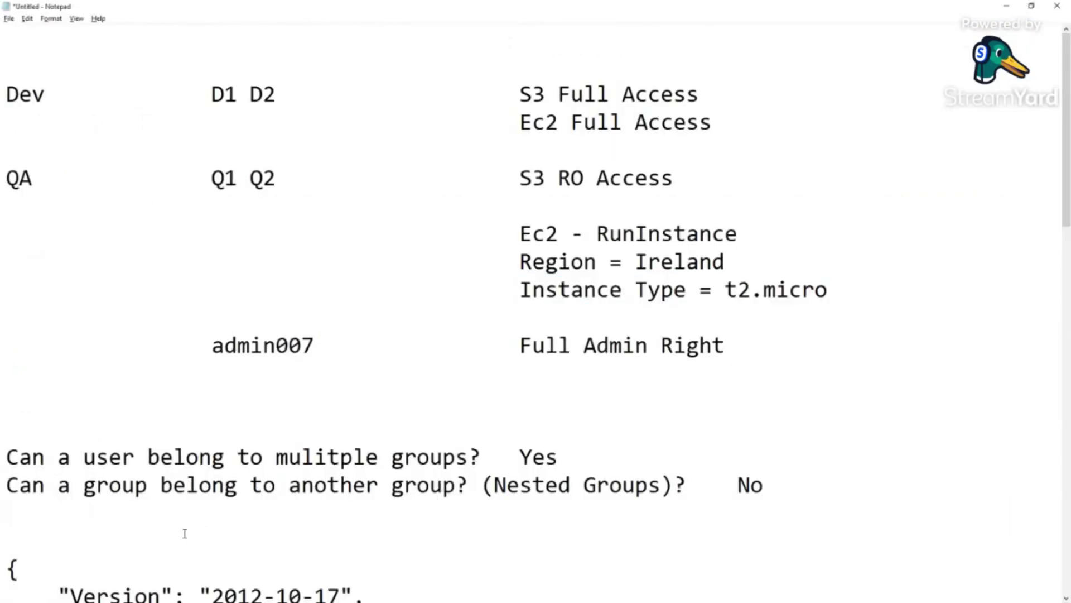
- Examine the pasted policy JSON by highlighting its effect, action, resource, region condition and instance type condition in turn
scroll(185, 534, "down", 6)
left_click_drag(288, 201, 405, 198)
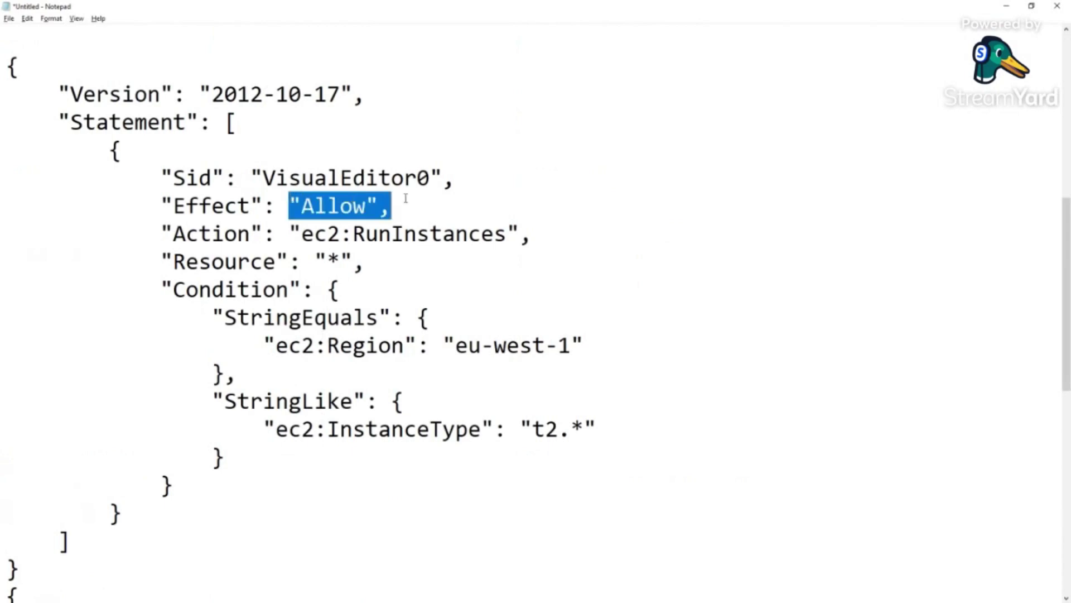
left_click_drag(289, 233, 529, 235)
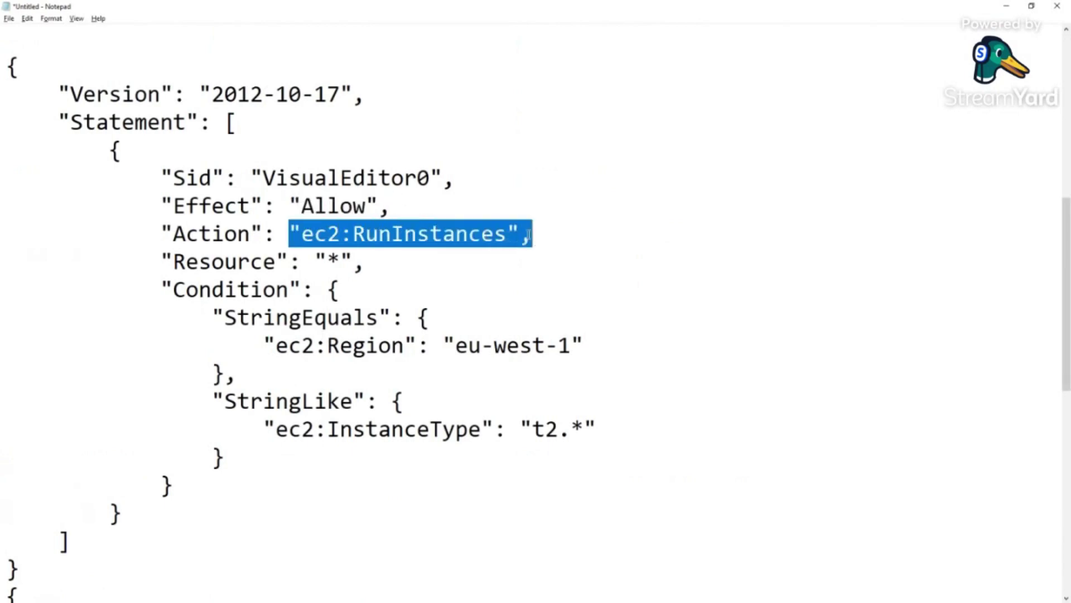
left_click_drag(305, 258, 379, 257)
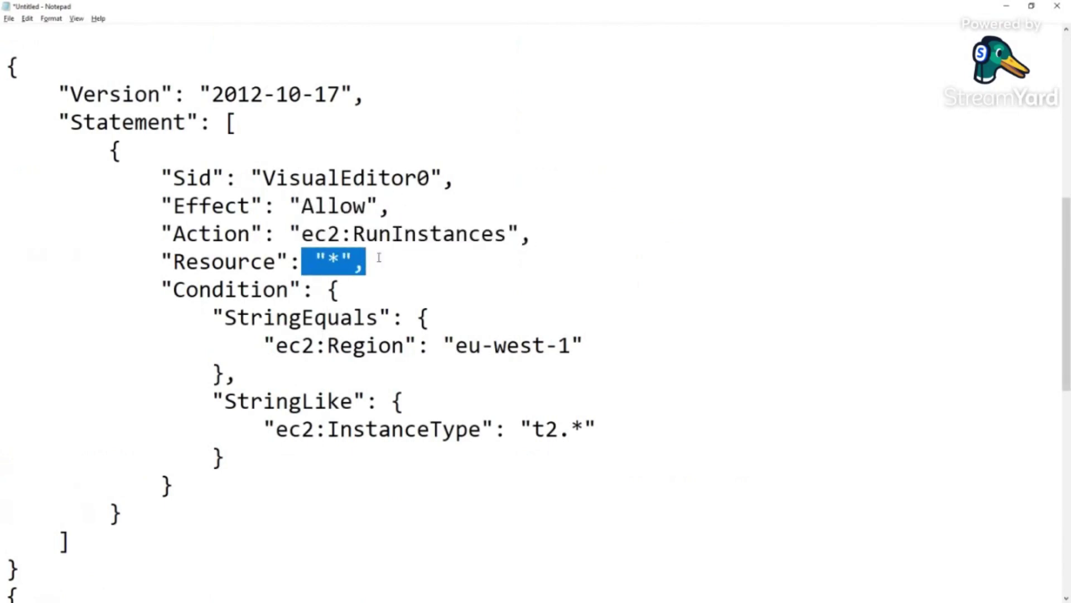
left_click_drag(213, 316, 432, 305)
left_click_drag(277, 346, 571, 346)
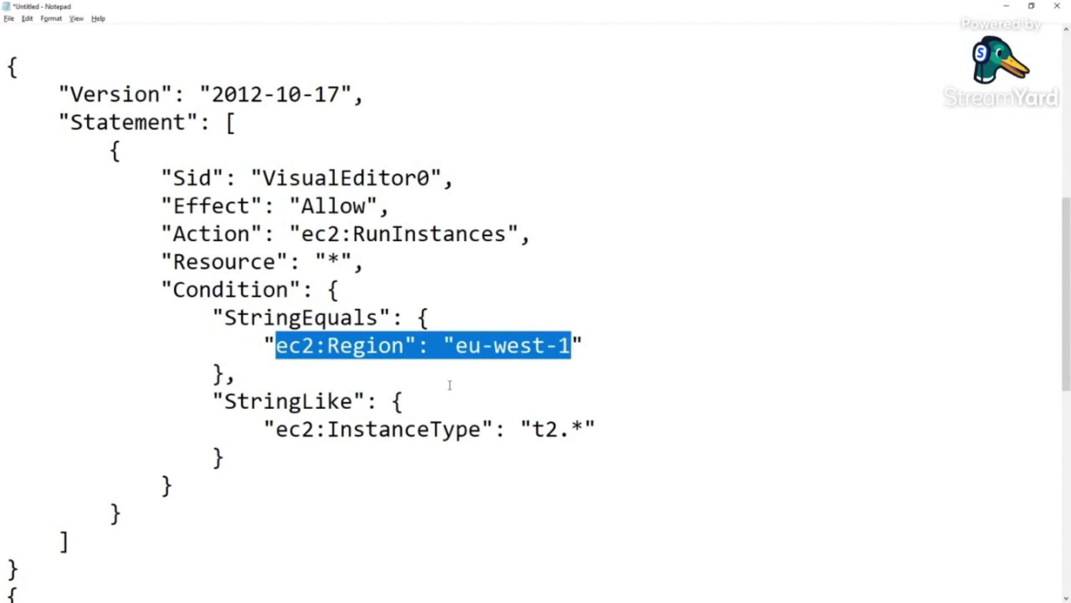
left_click_drag(225, 401, 385, 400)
left_click(263, 423)
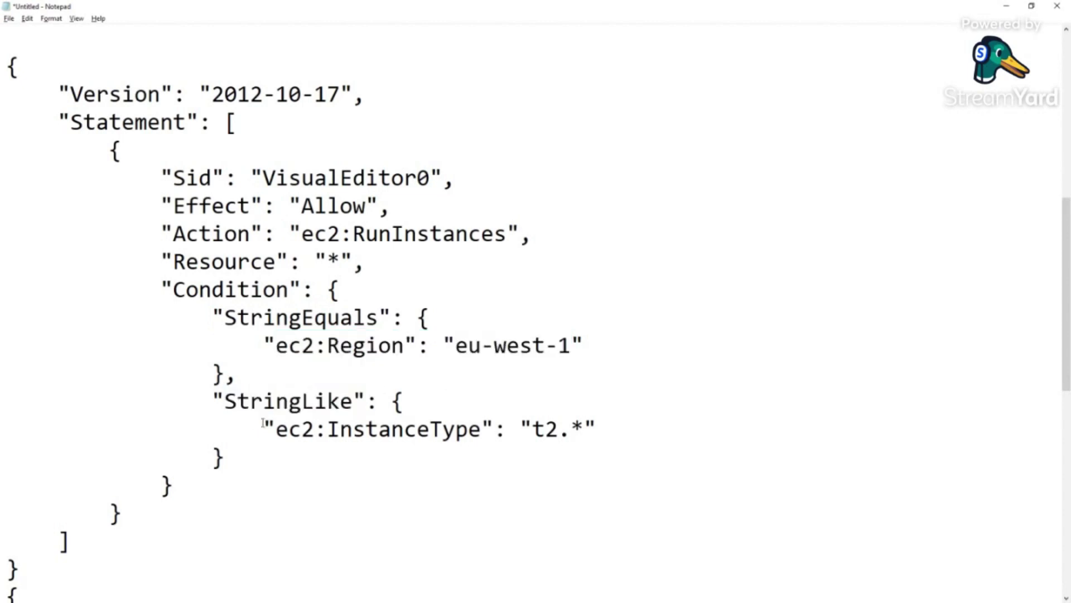
left_click_drag(262, 422, 593, 422)
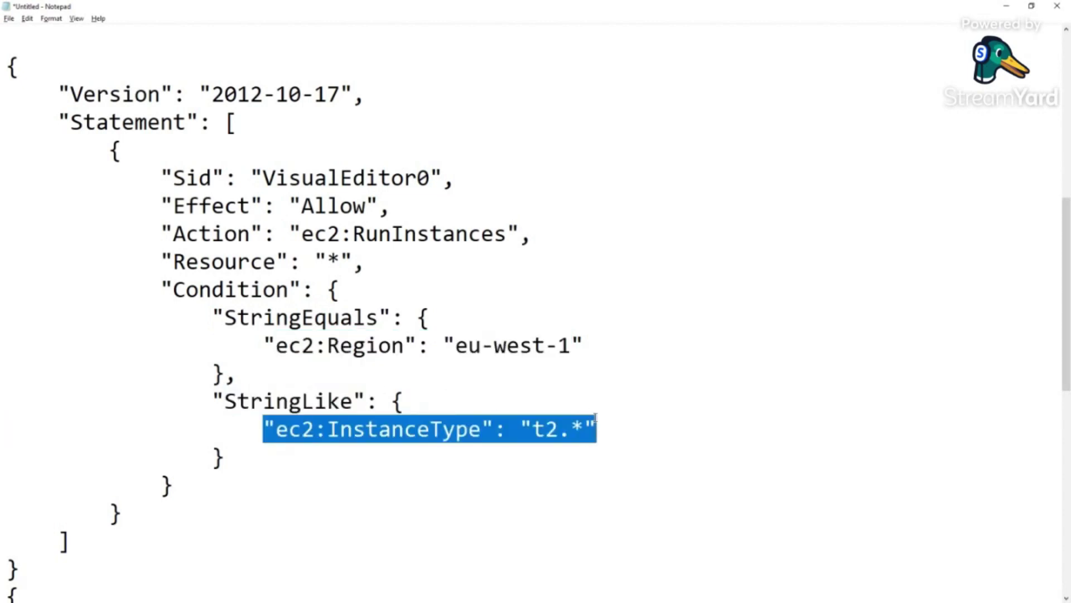
left_click(596, 418)
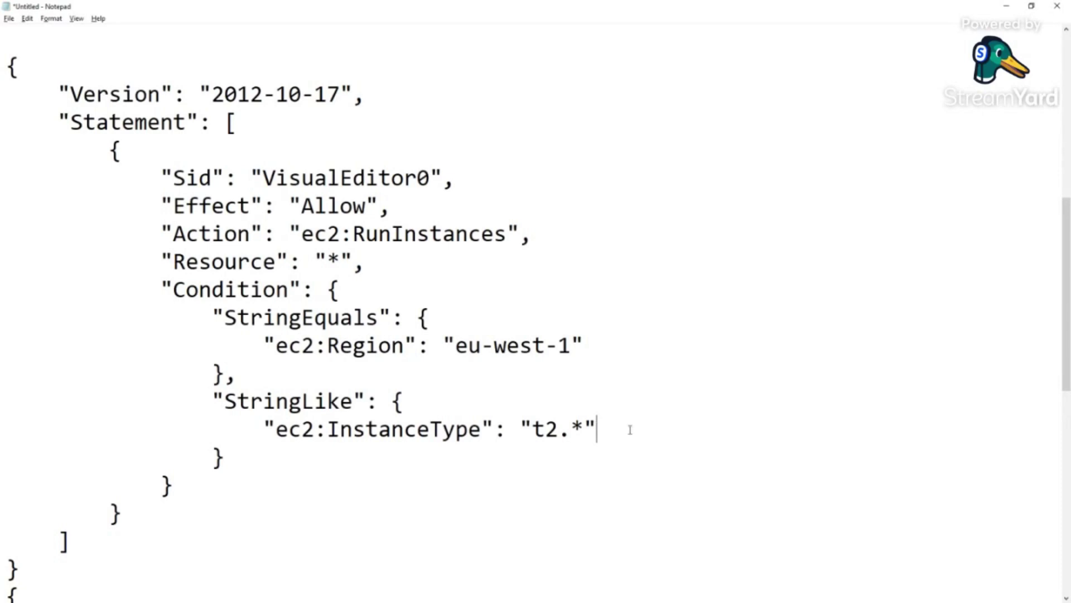
- Highlight the StringEquals and StringLike condition blocks together and individually, and return to the IAM console in the browser
left_click_drag(629, 431, 2, 320)
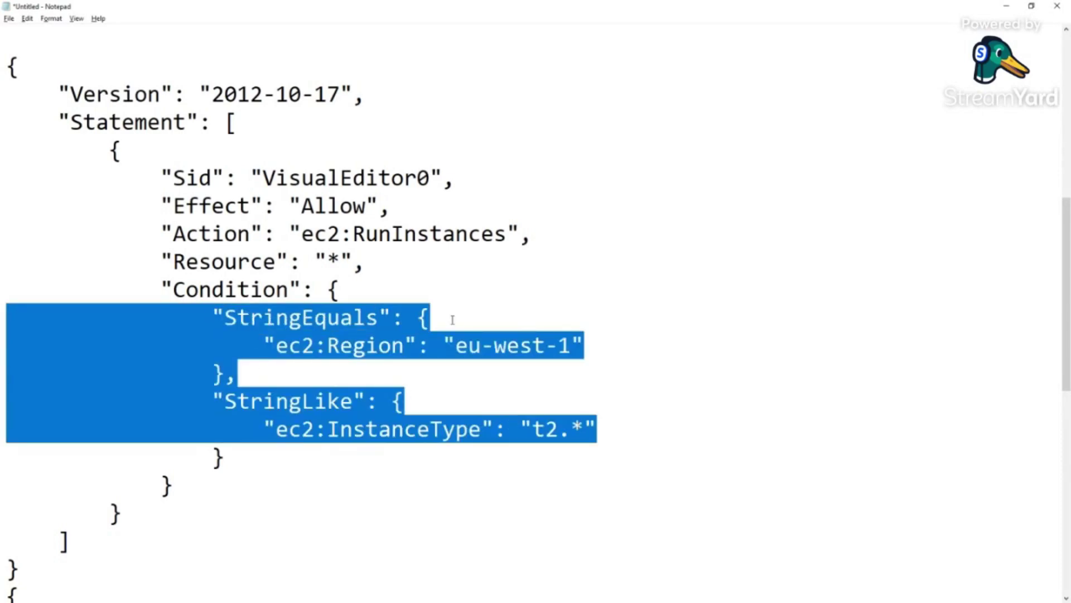
left_click(238, 402)
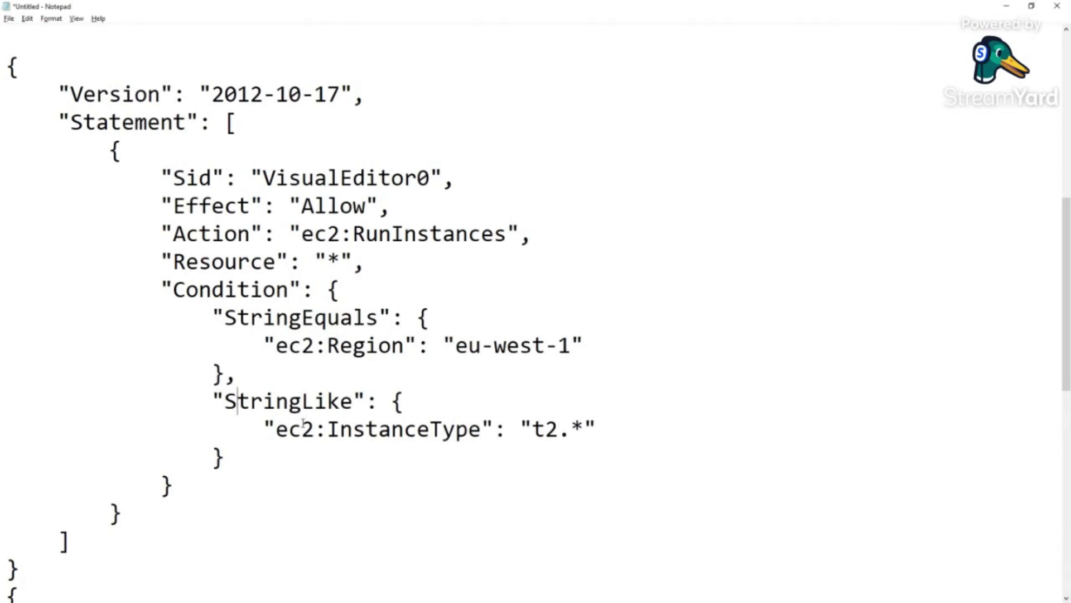
left_click_drag(226, 465, 3, 316)
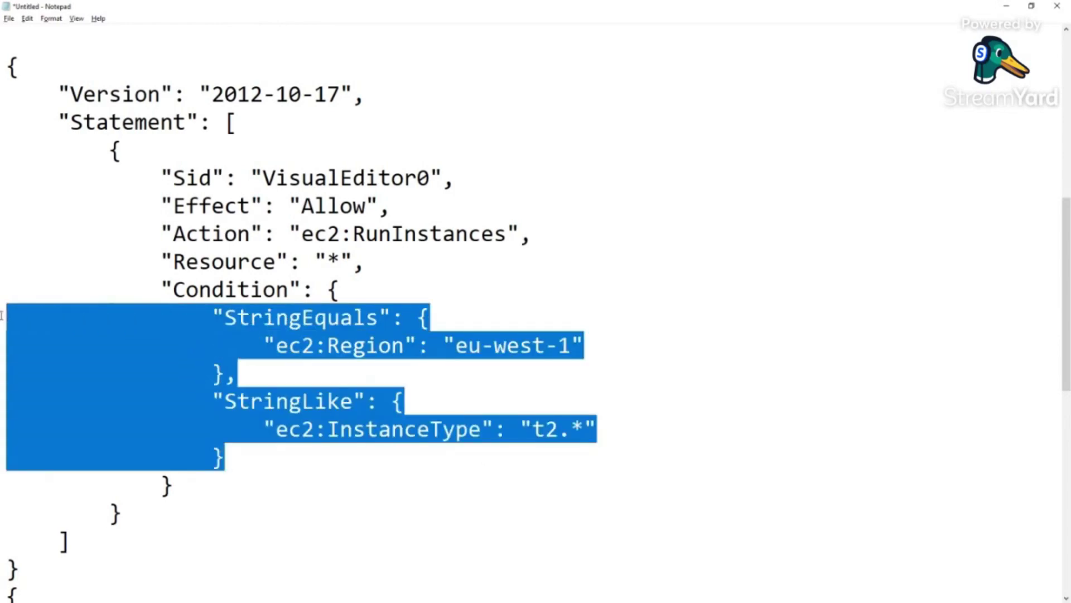
left_click(211, 311)
left_click(586, 334, "shift")
left_click_drag(187, 401, 616, 480)
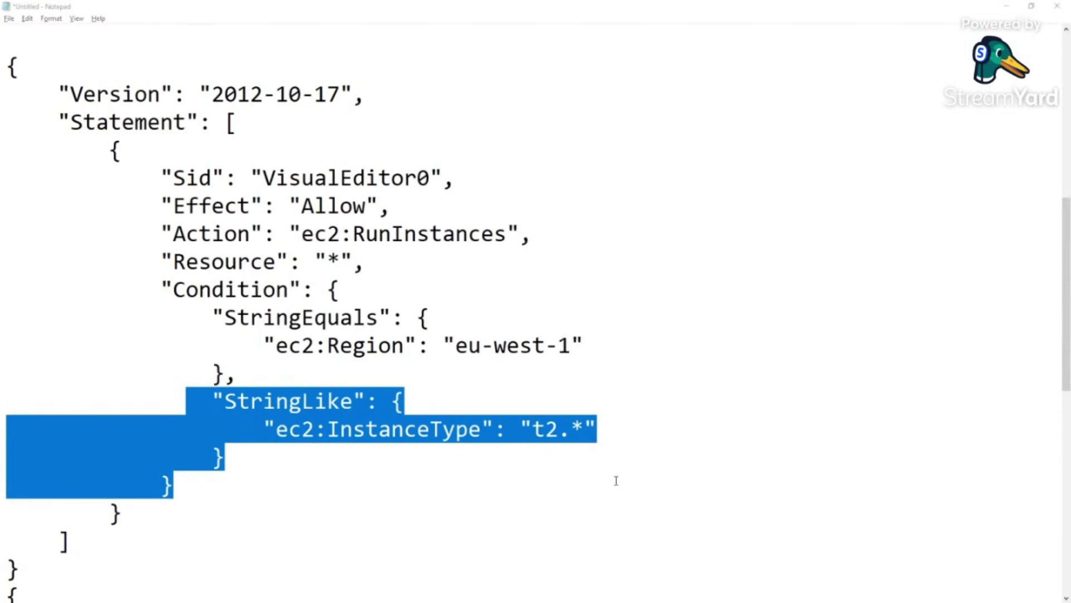
key("alt+Tab")
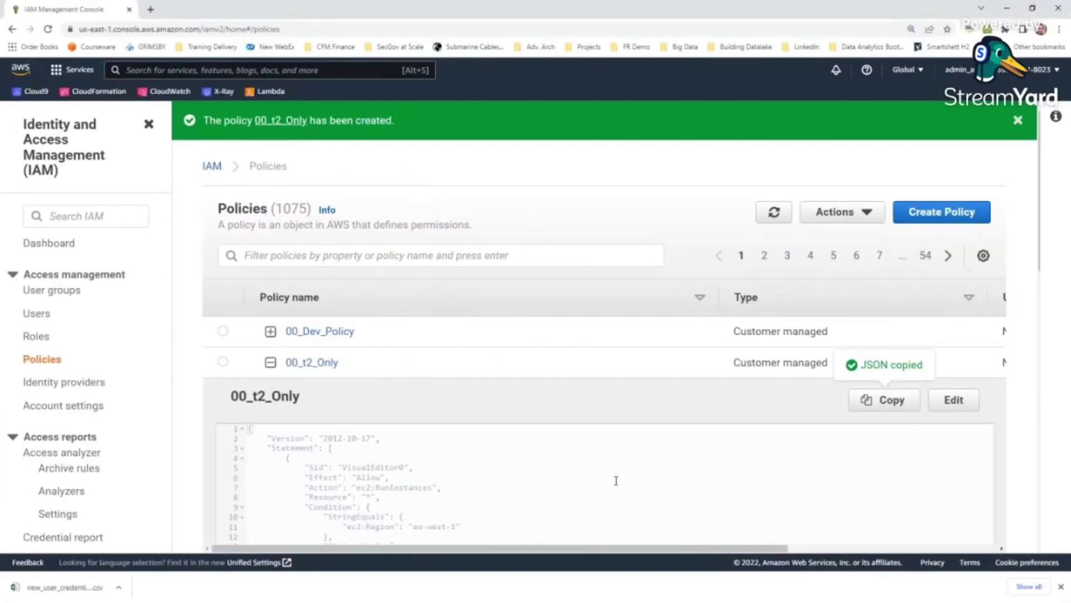